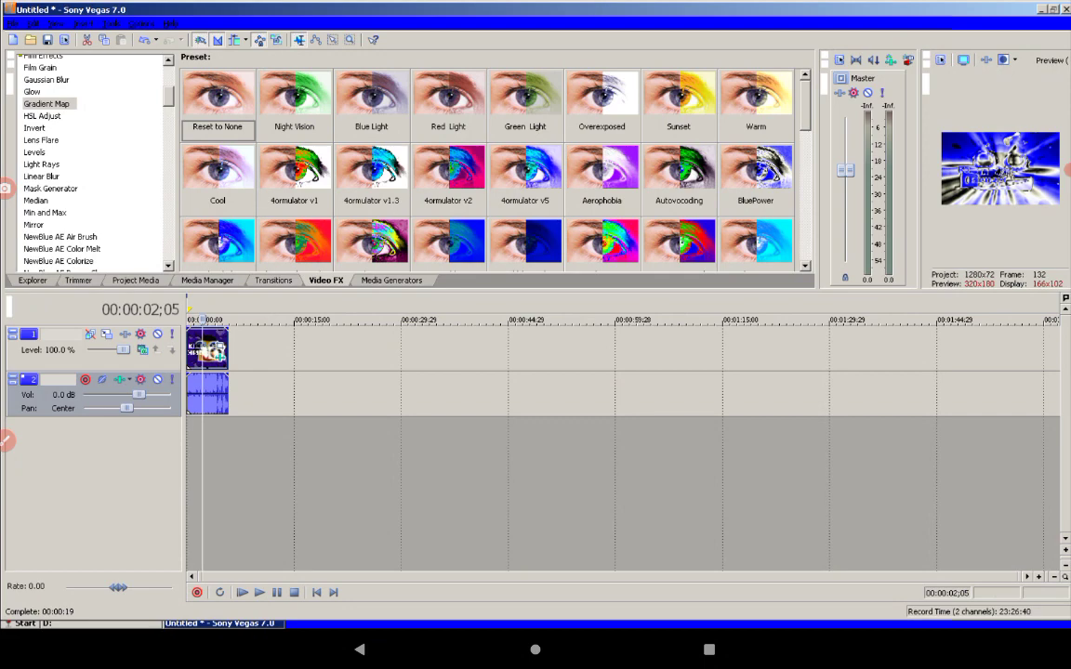
Open the Render As dialog from the File menu
scroll(93, 163, down, 10)
scroll(93, 163, down, 5)
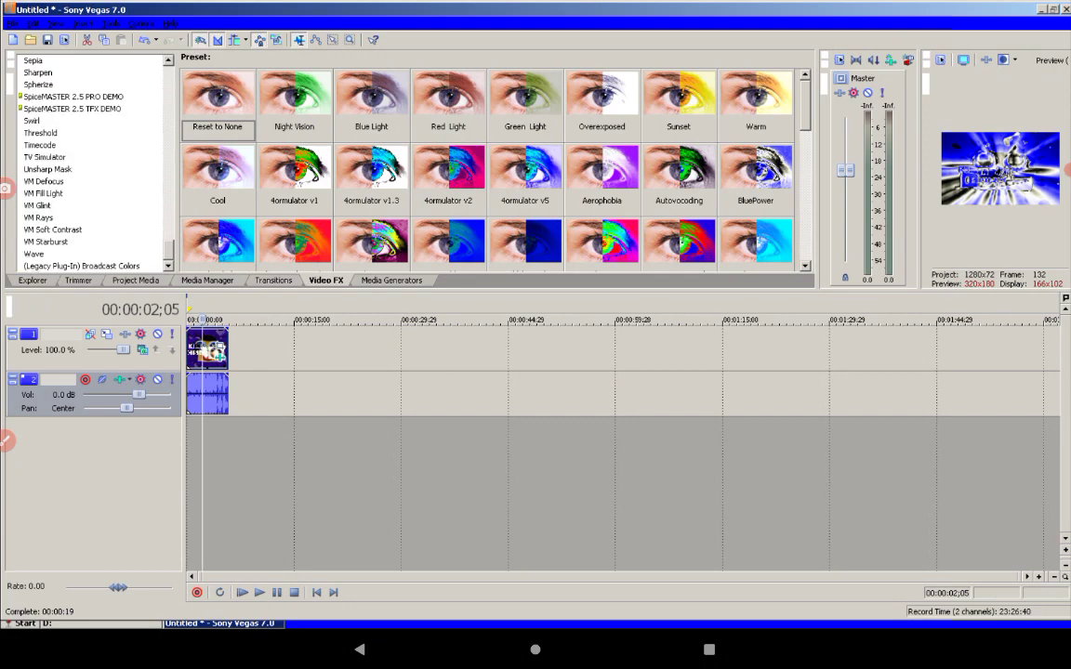
scroll(93, 163, up, 10)
scroll(93, 163, up, 8)
scroll(93, 162, down, 2)
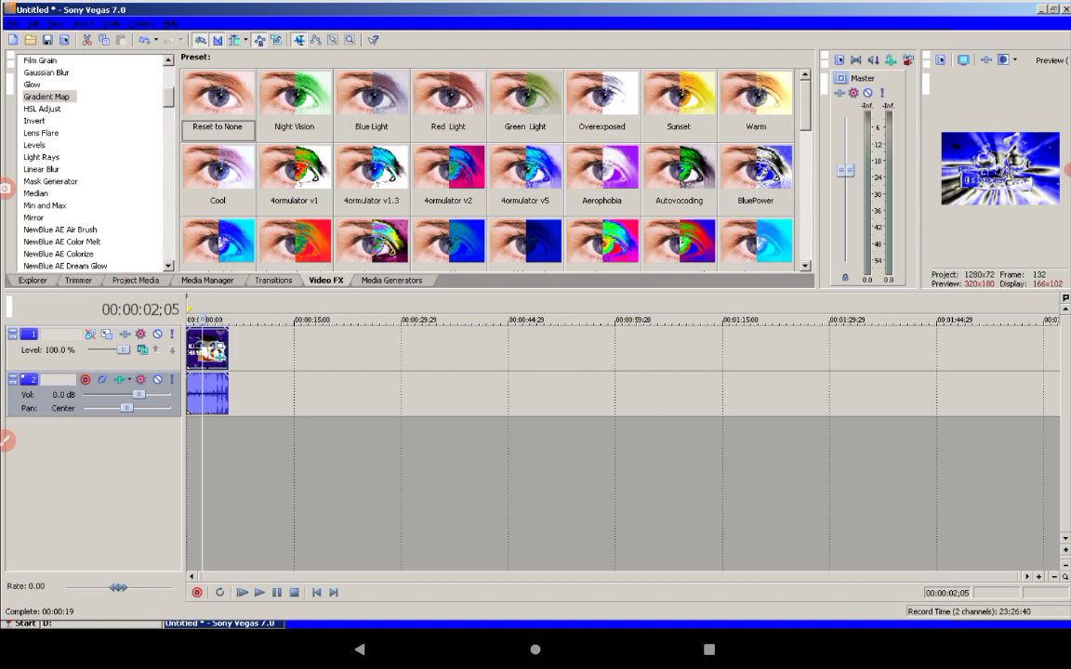
key(alt+f)
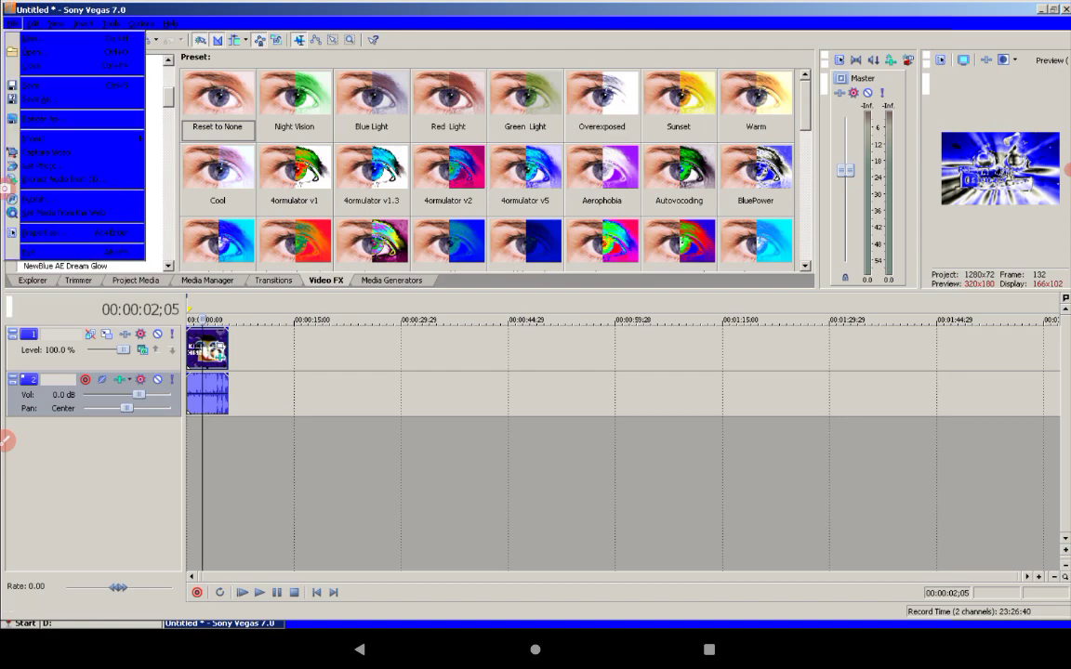
key(r)
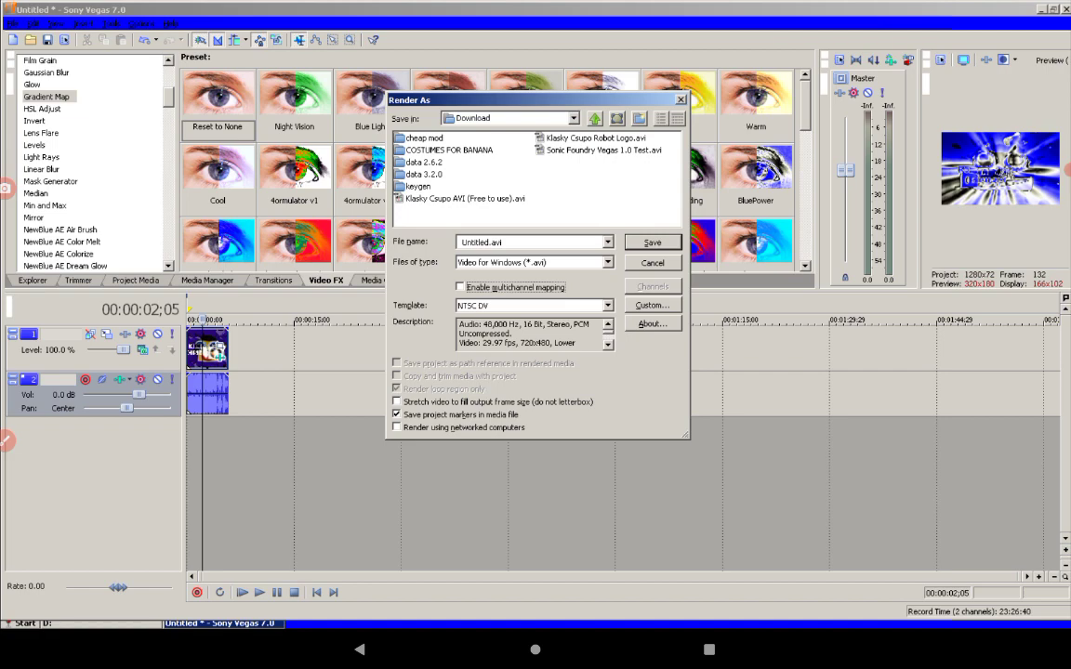
Set output type to MainConcept AVC/AAC (*.mp4) with the Apple iPod 640x480 Video template
click(530, 262)
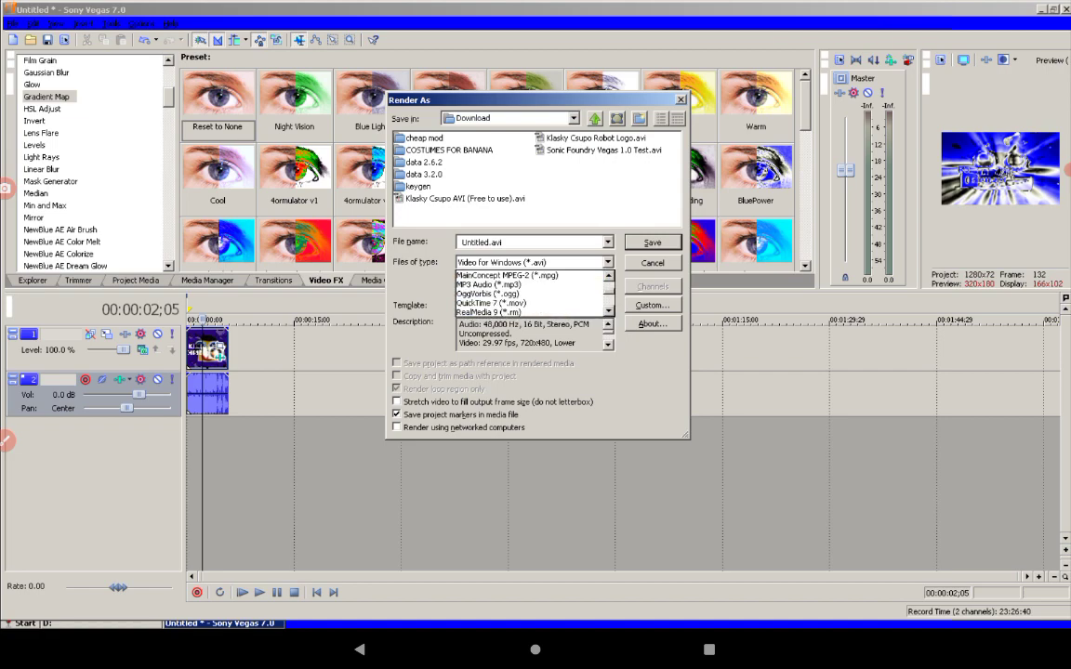
scroll(530, 293, down, 2)
scroll(530, 293, up, 2)
scroll(529, 293, up, 2)
scroll(530, 293, up, 1)
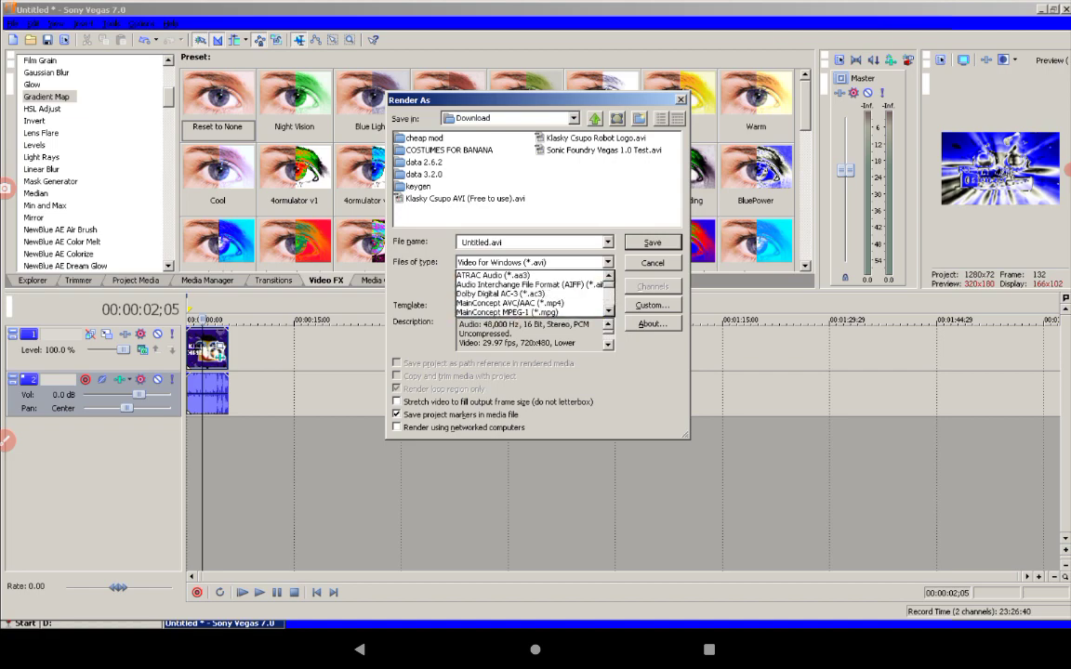
click(510, 303)
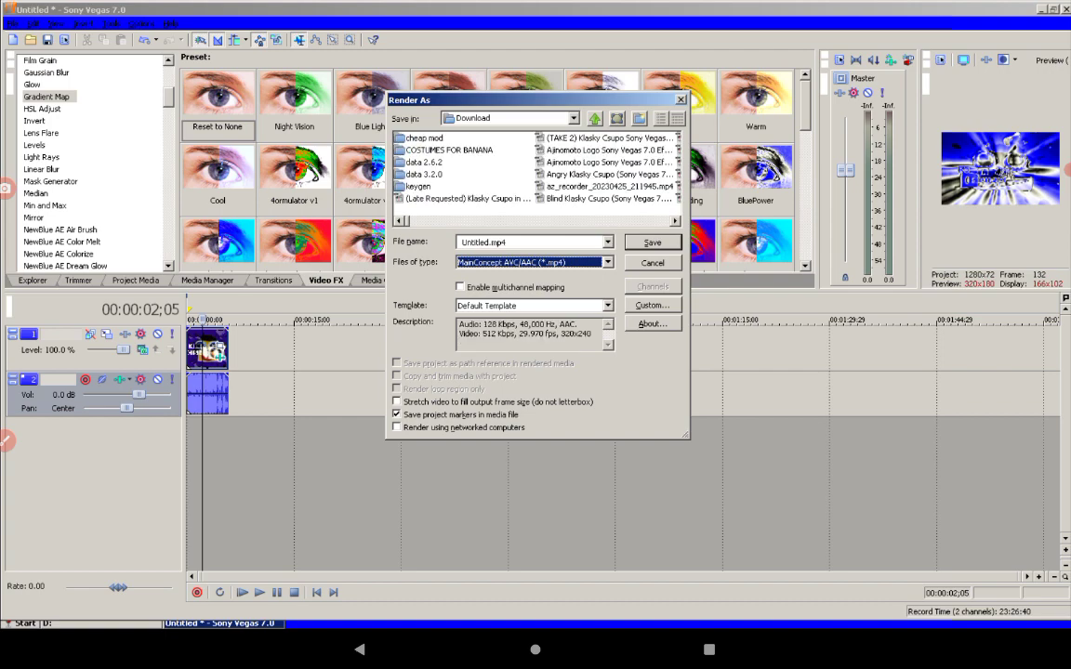
click(534, 305)
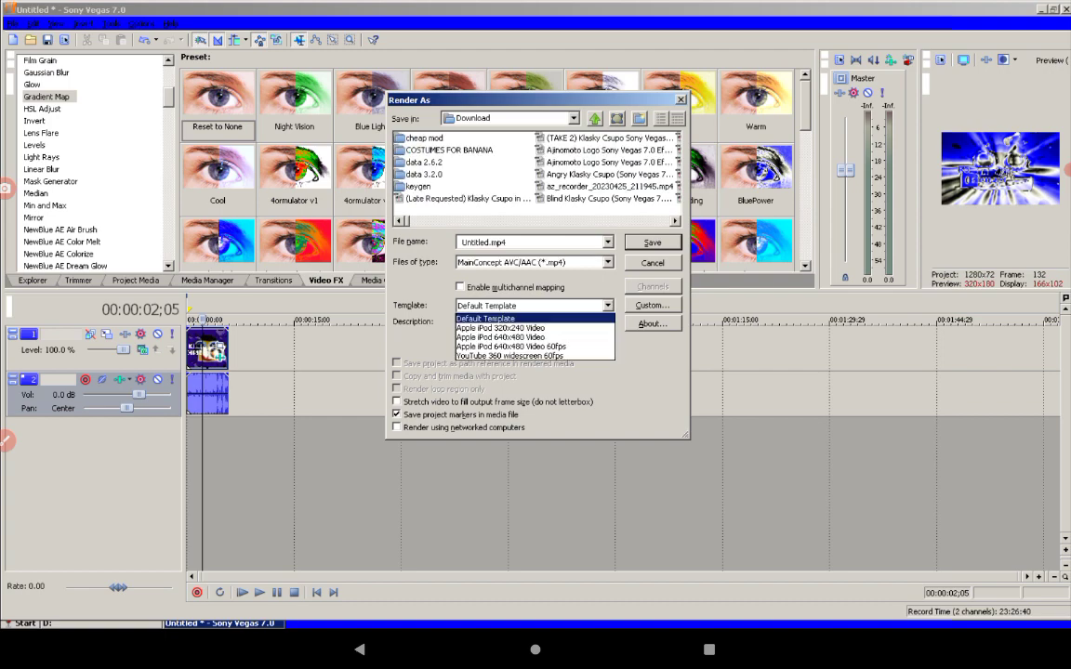
click(502, 327)
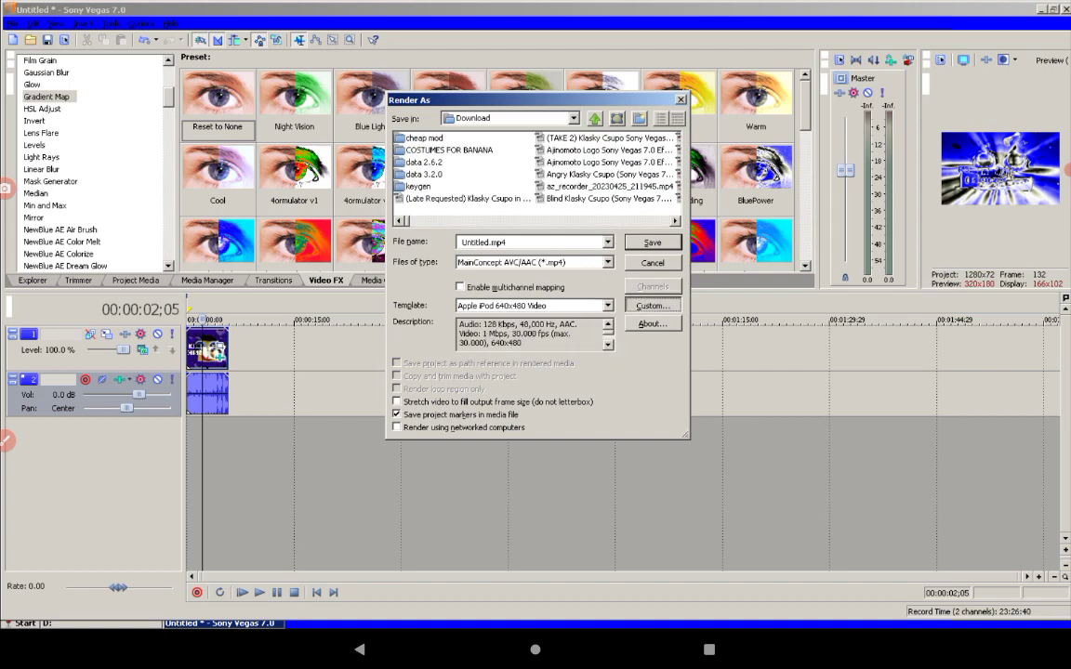
Open the template's custom Video settings and choose a custom frame size
click(653, 305)
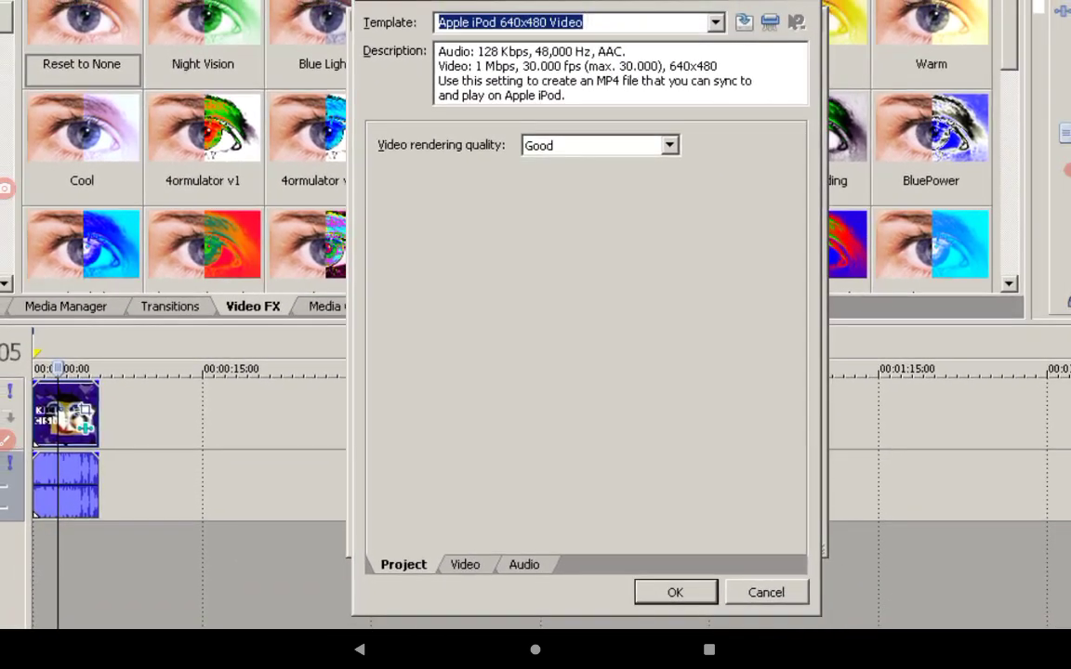
click(465, 564)
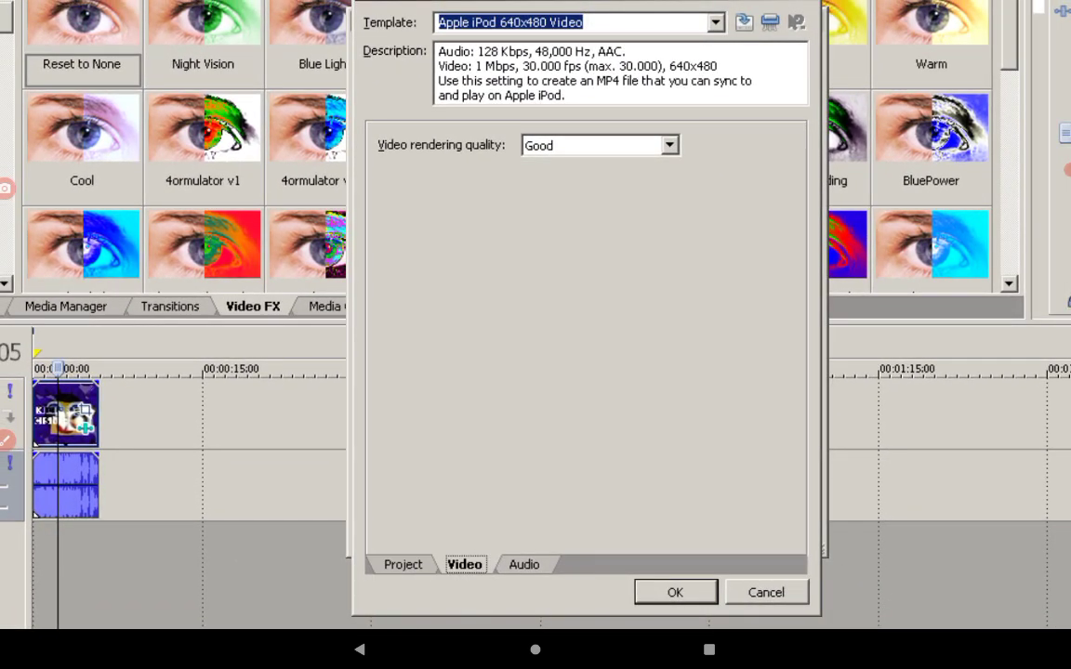
click(780, 165)
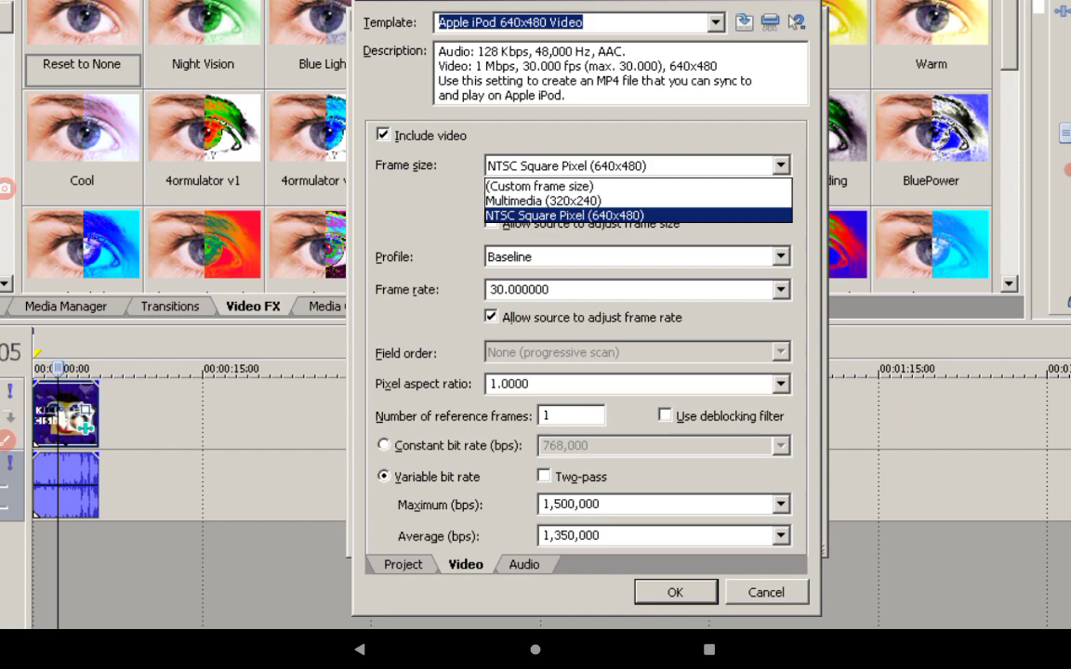
click(557, 177)
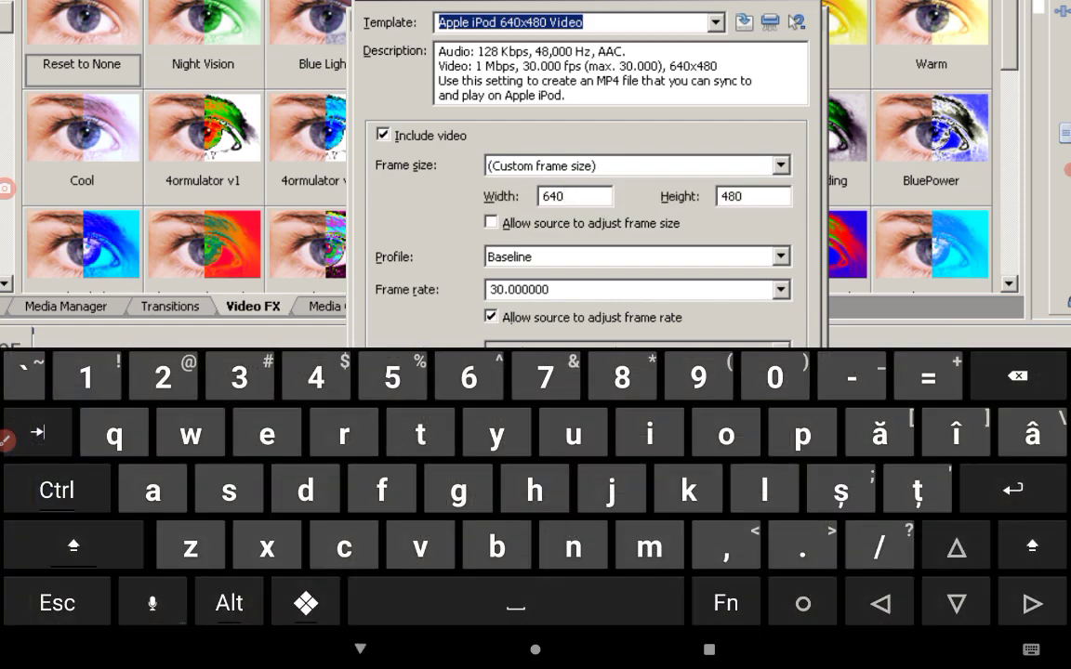
Enter a 1280 x 720 frame size
key(alt+i)
key(alt+i)
click(575, 197)
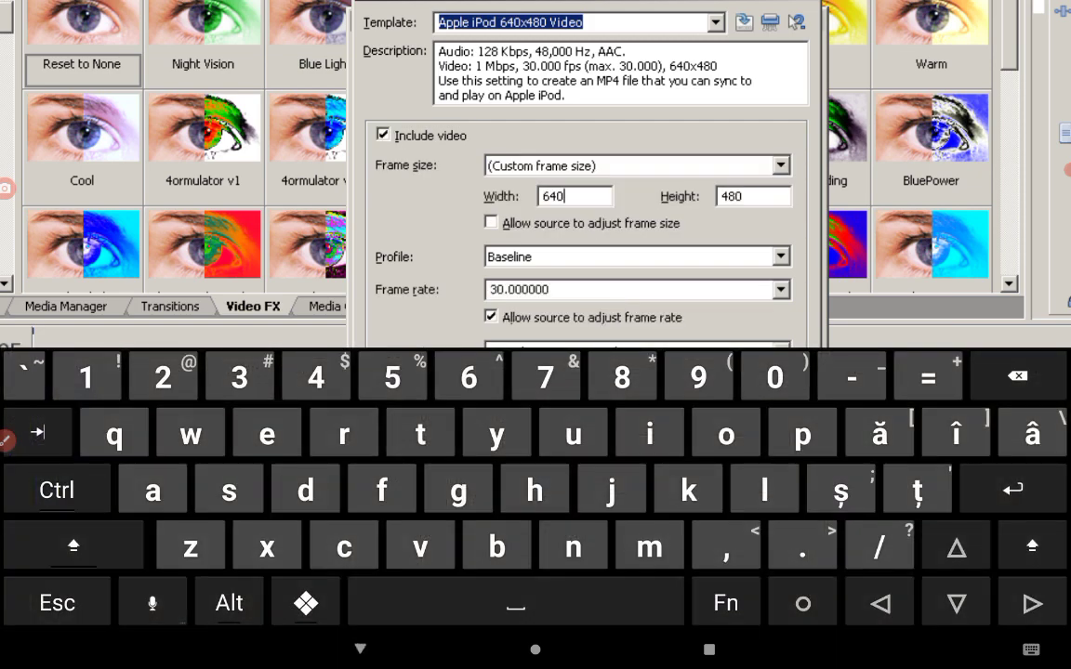
key(BackSpace)
key(BackSpace)
key(BackSpace)
text(1280)
key(Tab)
key(BackSpace)
key(BackSpace)
key(BackSpace)
text(720)
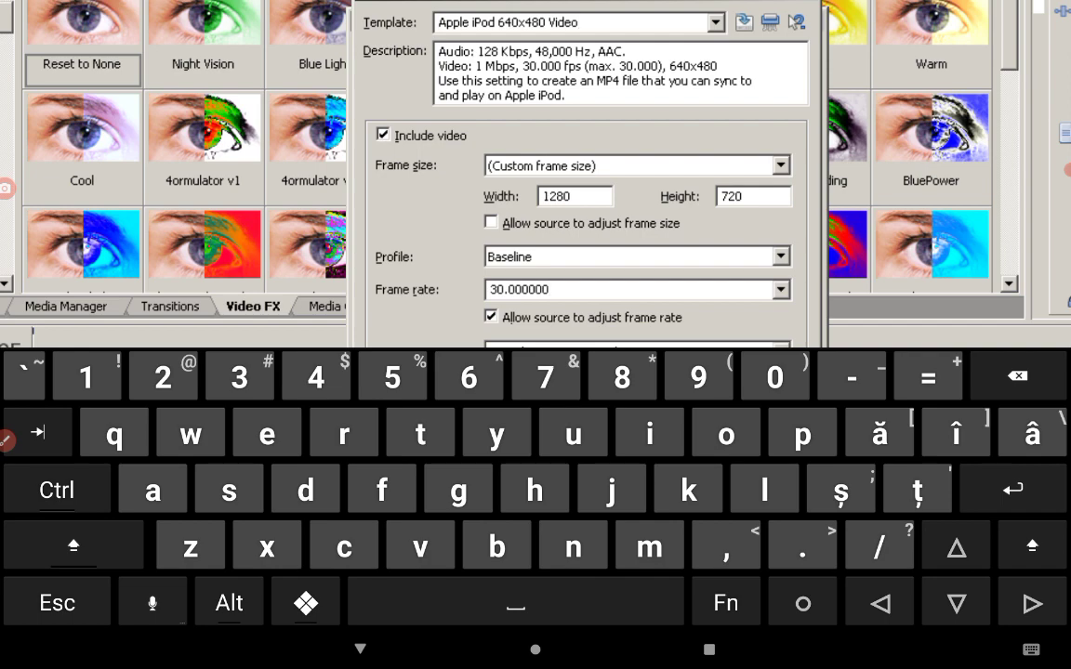
Start replacing the 30 fps frame rate, correcting a mistyped digit
key(BackSpace)
key(BackSpace)
text(7)
text(0)
key(BackSpace)
Finish the 60 fps frame rate and select the Main profile
text(6)
click(781, 257)
click(498, 291)
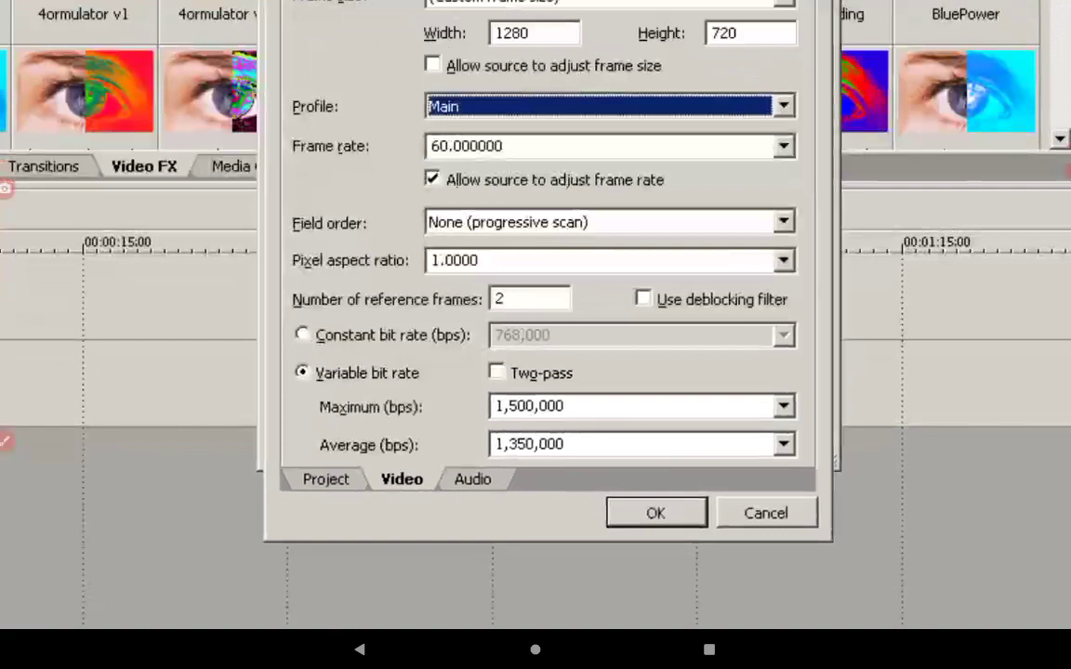
Set the maximum video bit rate to 18,000,000 bps
click(784, 406)
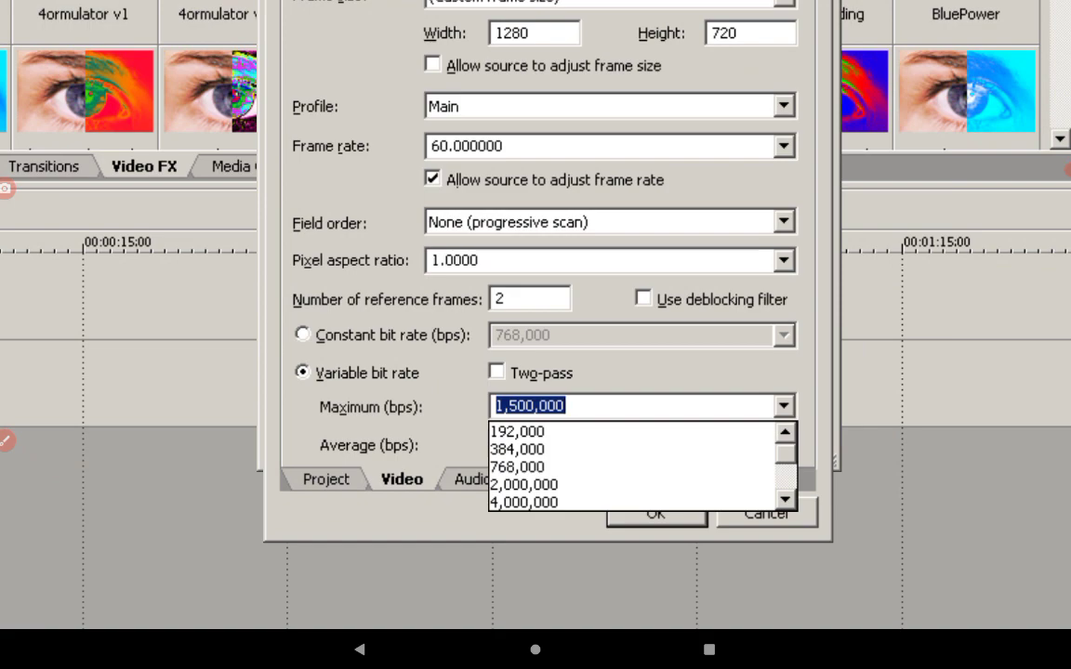
scroll(632, 467, down, 5)
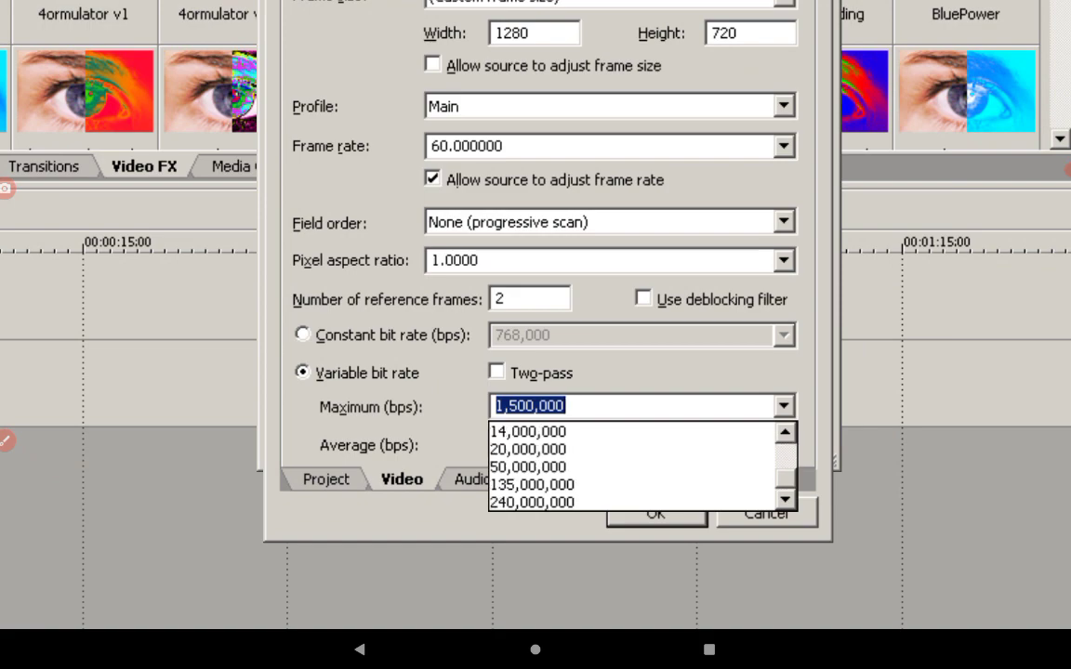
click(527, 431)
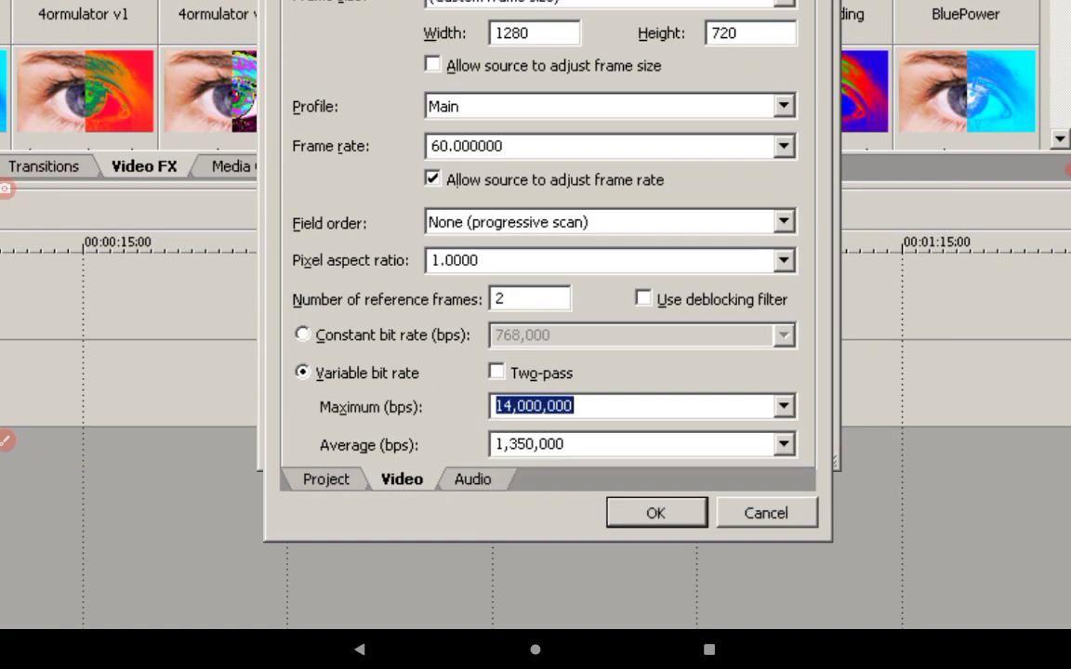
click(512, 406)
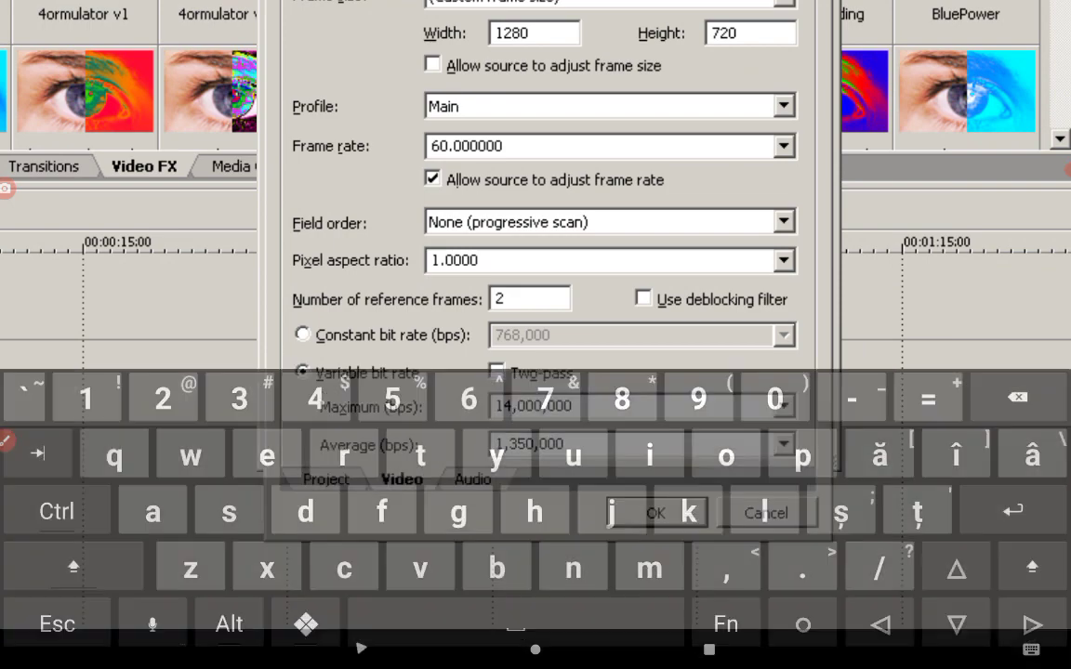
key(BackSpace)
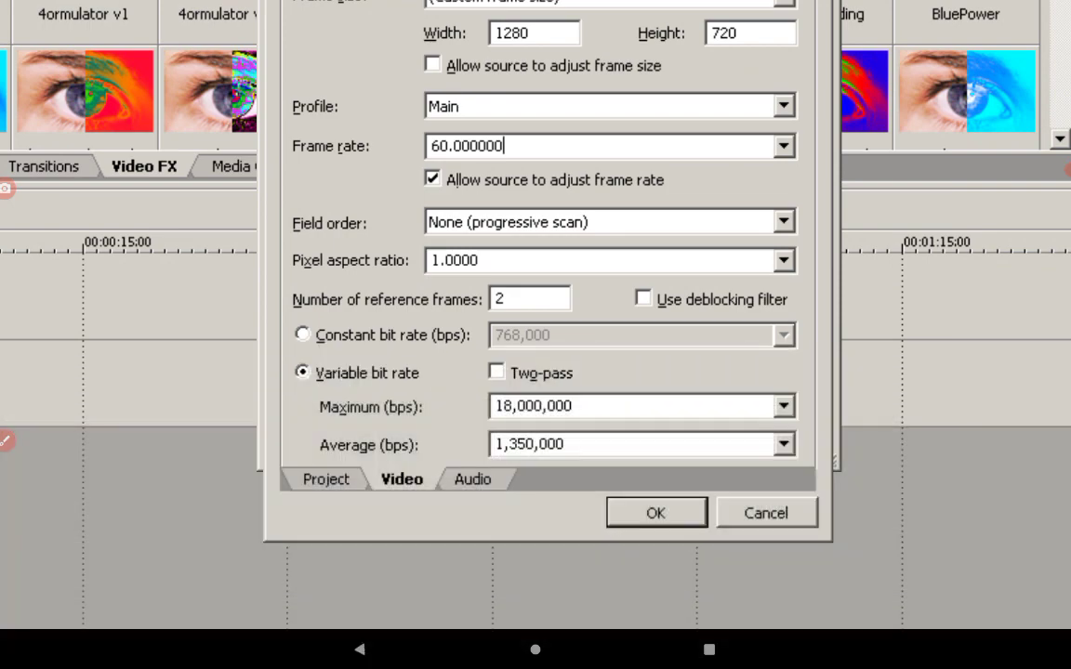
Set the average video bit rate to 4,000,000 bps
click(784, 442)
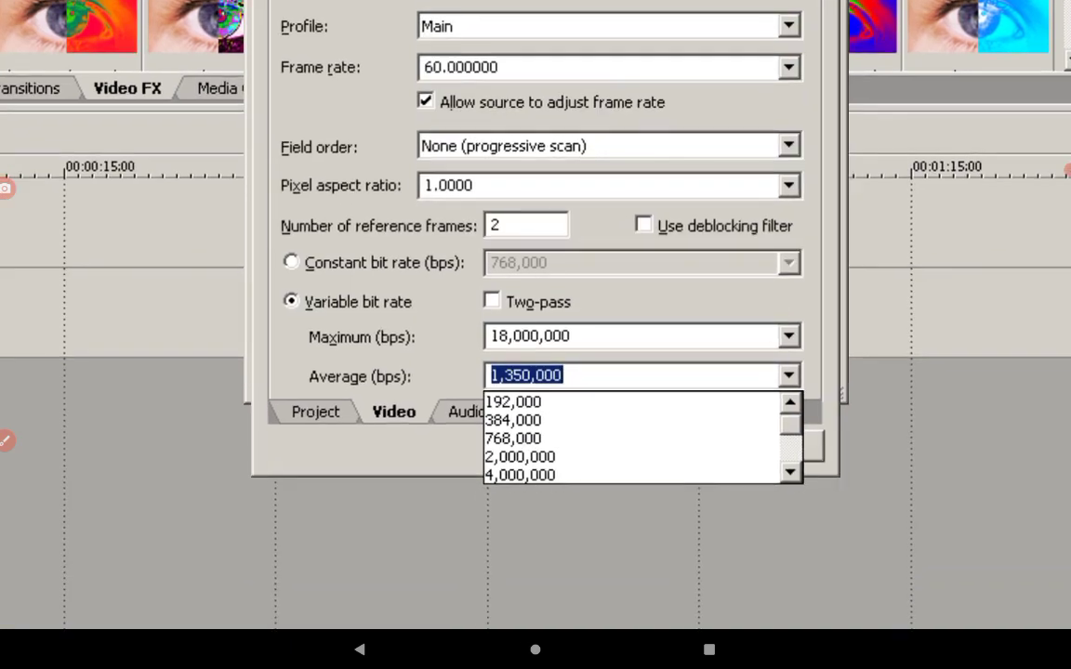
scroll(632, 437, down, 2)
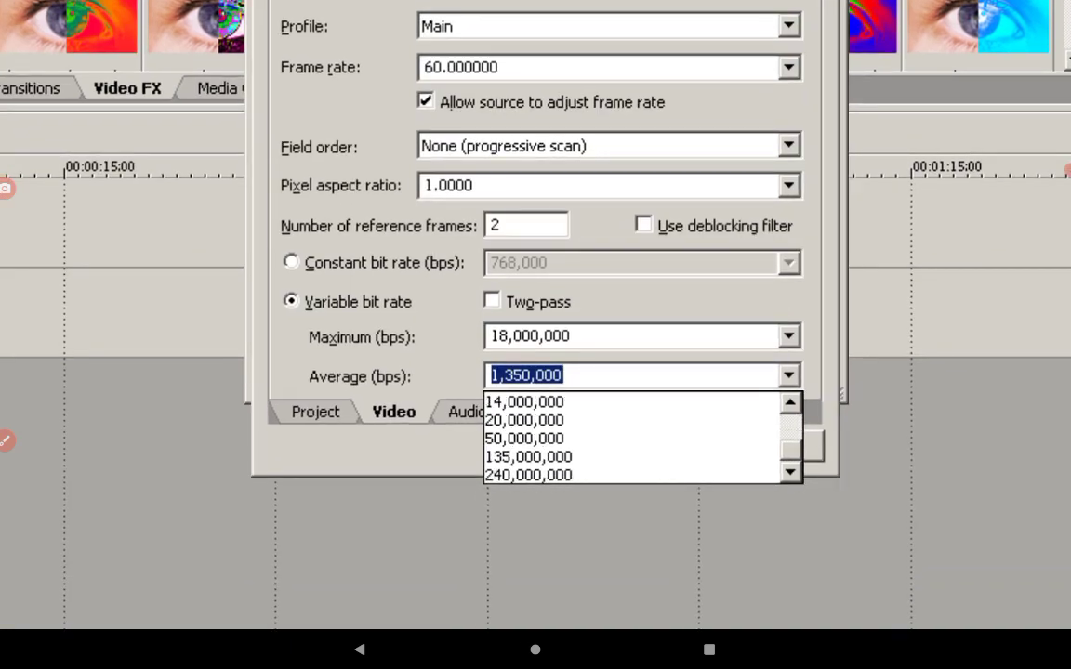
scroll(632, 437, up, 1)
click(521, 420)
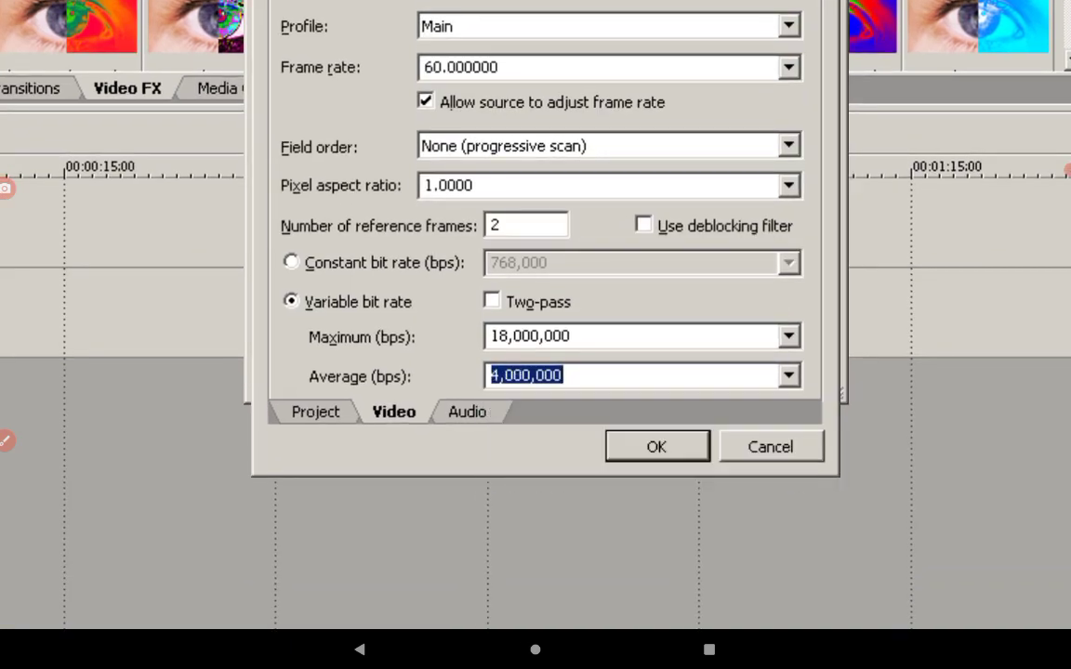
click(499, 375)
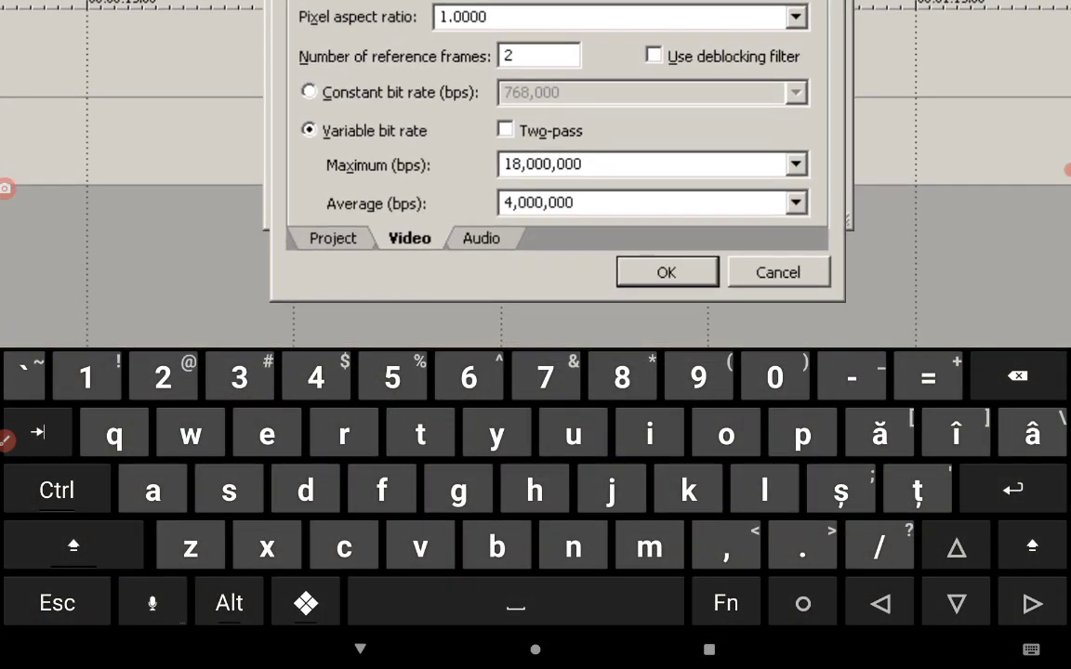
Change the average video bit rate to 8,000,000 bps
key(BackSpace)
text(8)
click(641, 164)
Keep 48,000 Hz audio, set audio bit rate to 192,000, and return to Video
click(481, 238)
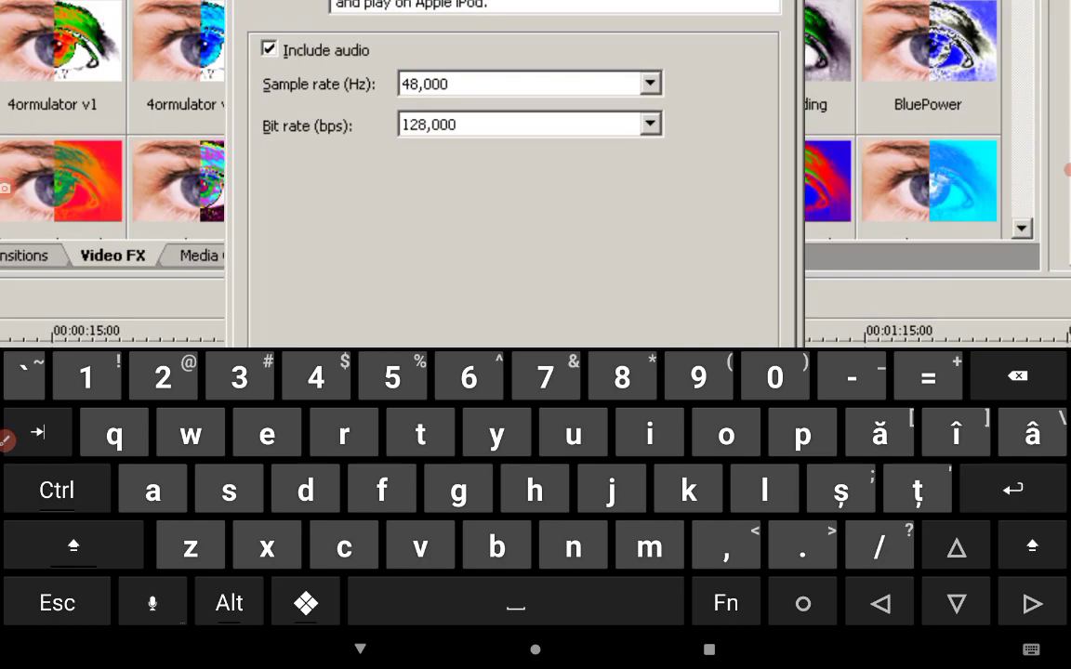
click(649, 83)
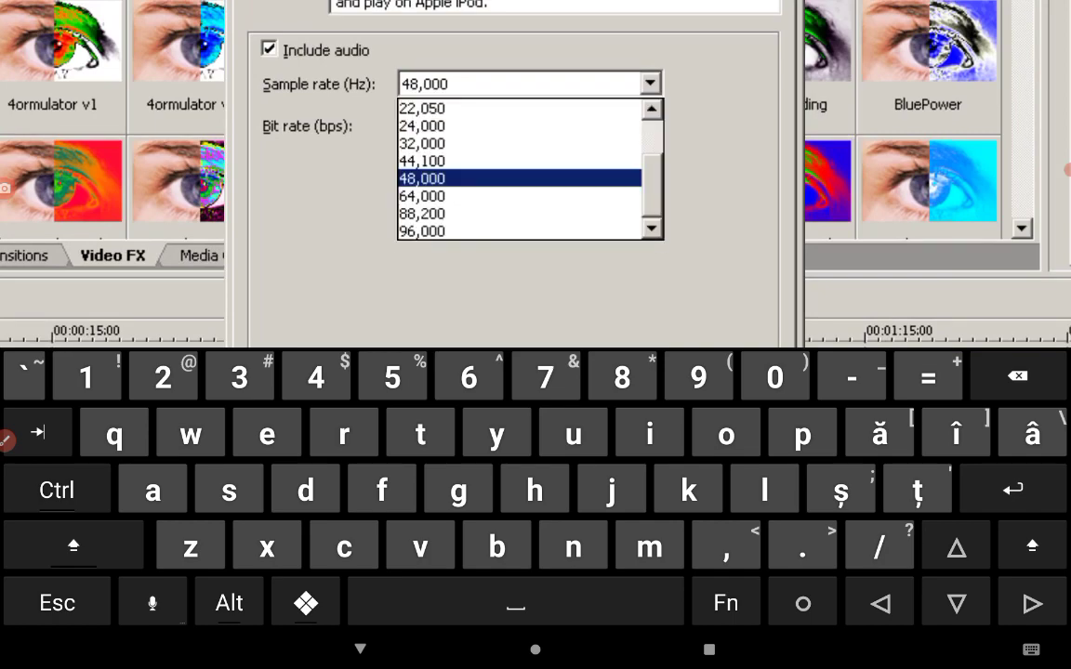
key(Return)
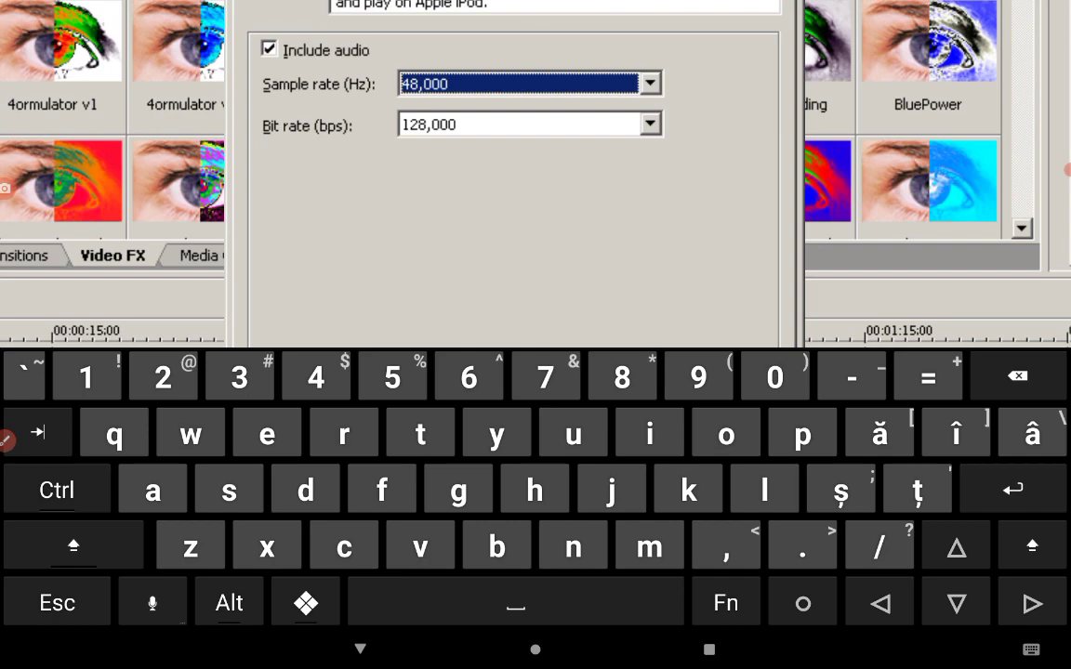
click(649, 124)
click(426, 254)
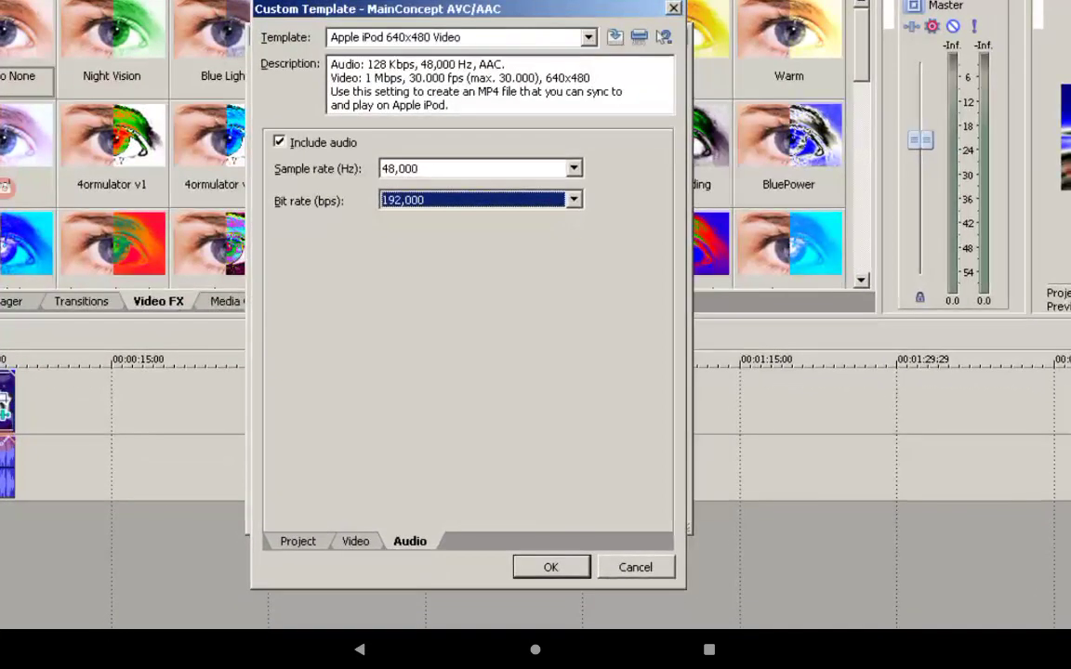
click(355, 541)
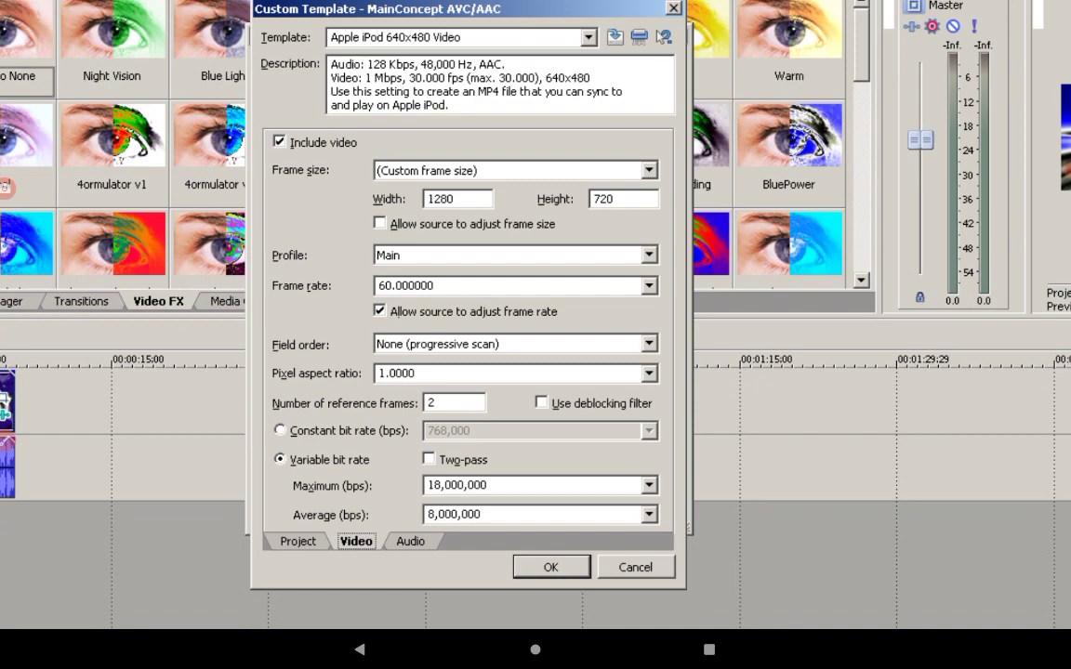
Rename the template to 'Internet HD 720p60fps'
click(462, 38)
key(BackSpace)
key(BackSpace)
key(BackSpace)
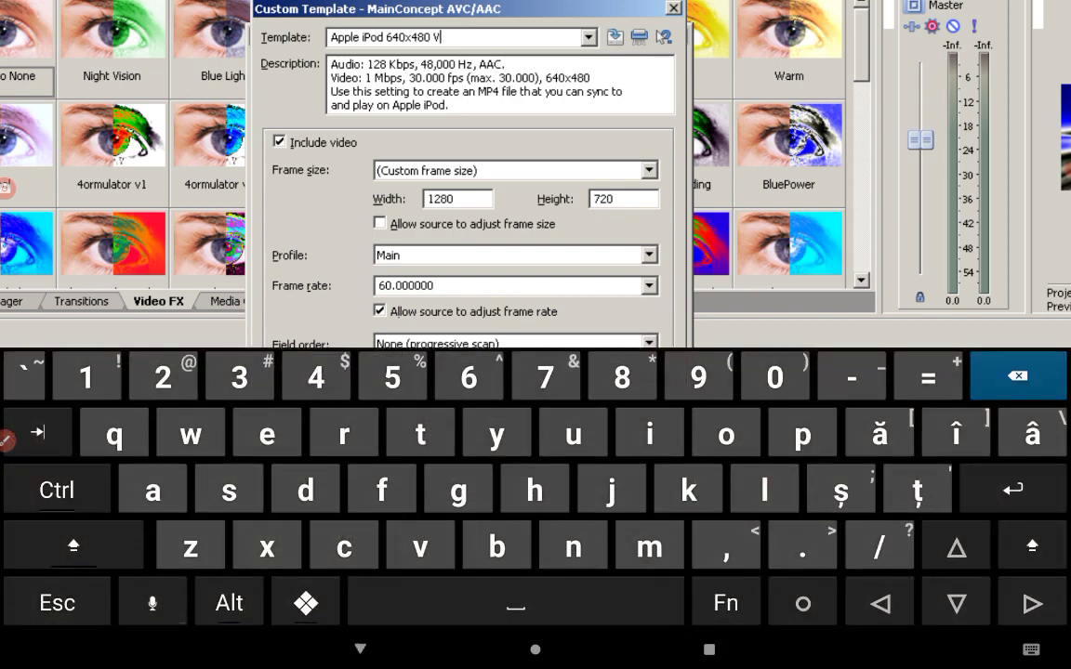
key(BackSpace)
key(BackSpace)
key(BackSpace)
key(BackSpace)
key(BackSpace)
key(BackSpace)
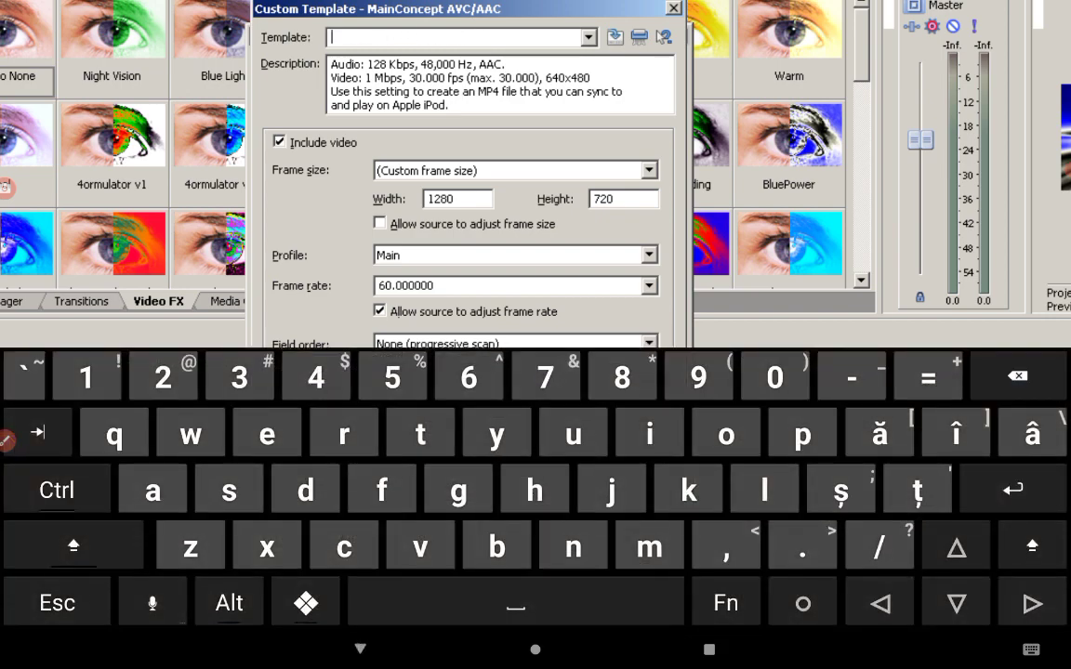
key(shift)
text(In)
text(ternet H)
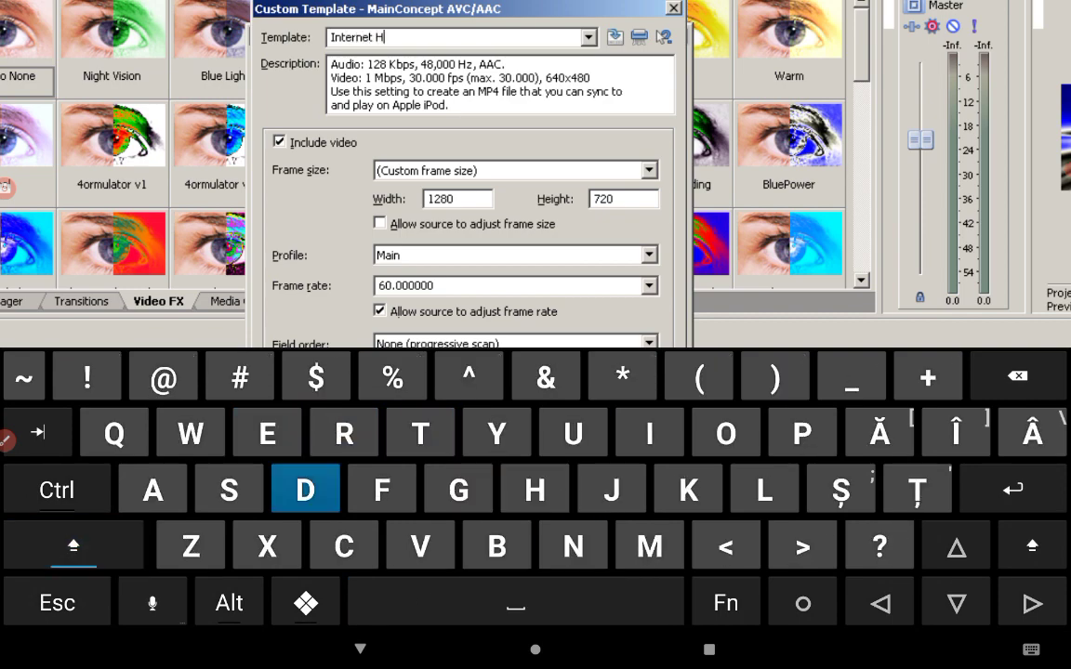
text(D 720p)
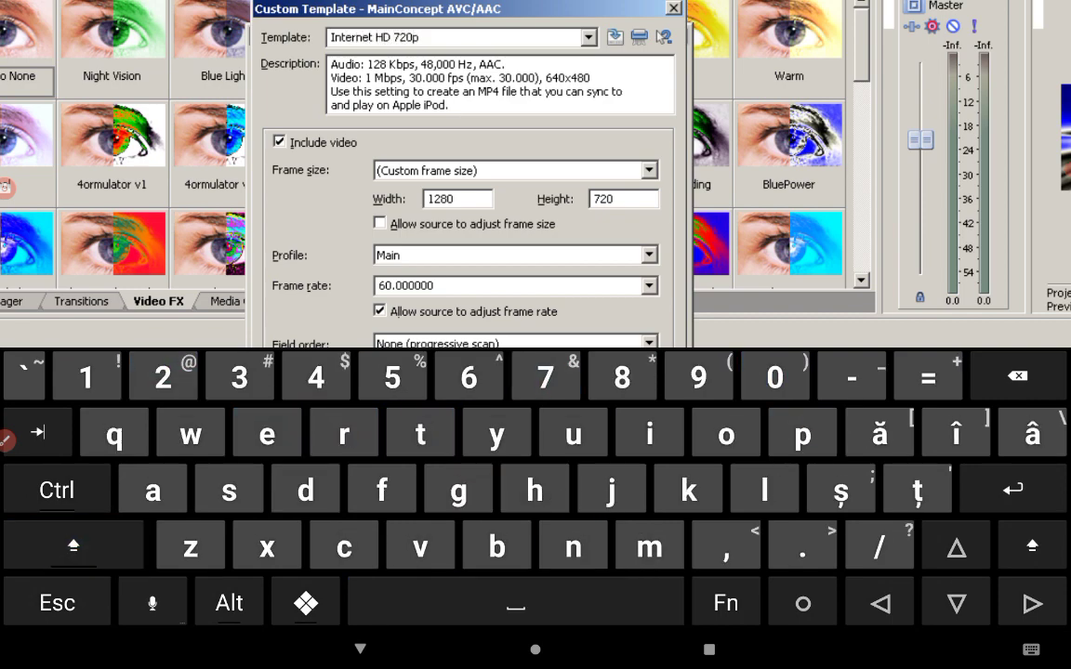
text(60fps)
Show the template's Audio settings and select its description text
click(360, 648)
click(410, 541)
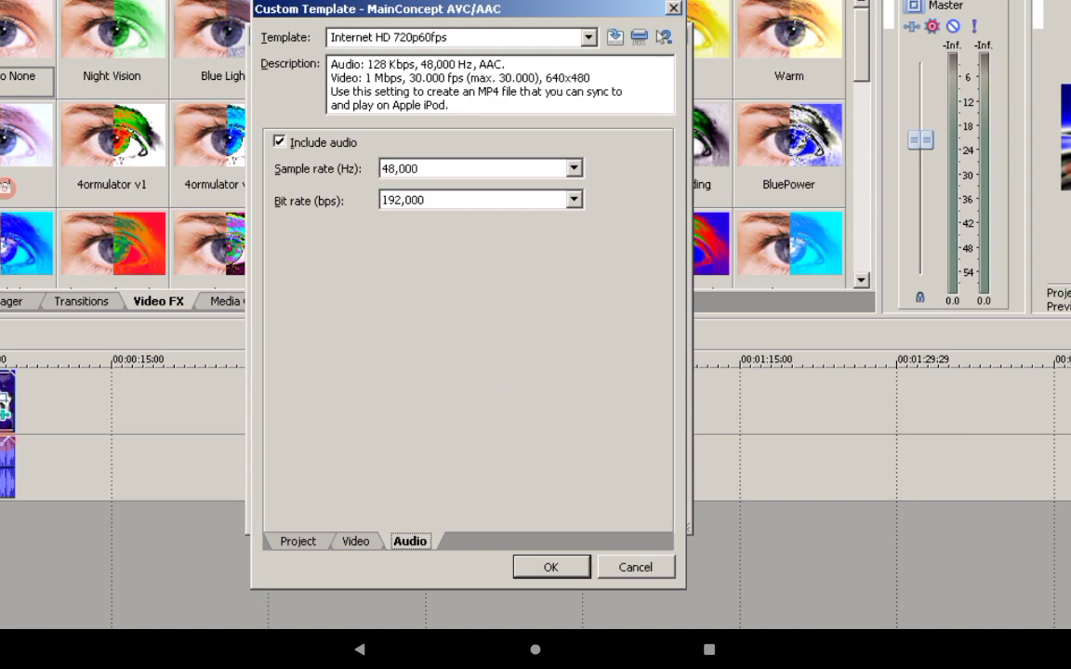
click(506, 64)
Change the description to 'Audio: 48.000Hz 192.000bps' and accept the custom template
key(BackSpace)
key(BackSpace)
key(BackSpace)
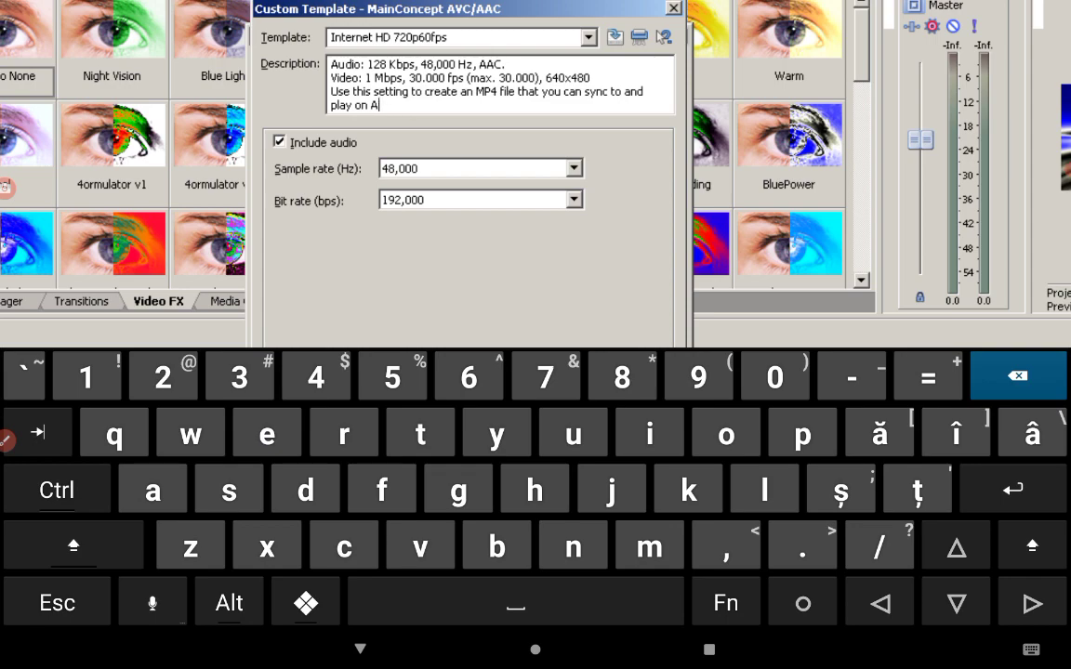
key(BackSpace)
key(BackSpace)
key(BackSpace)
key(BackSpace)
key(BackSpace)
key(BackSpace)
key(BackSpace)
key(BackSpace)
key(BackSpace)
key(BackSpace)
key(BackSpace)
key(BackSpace)
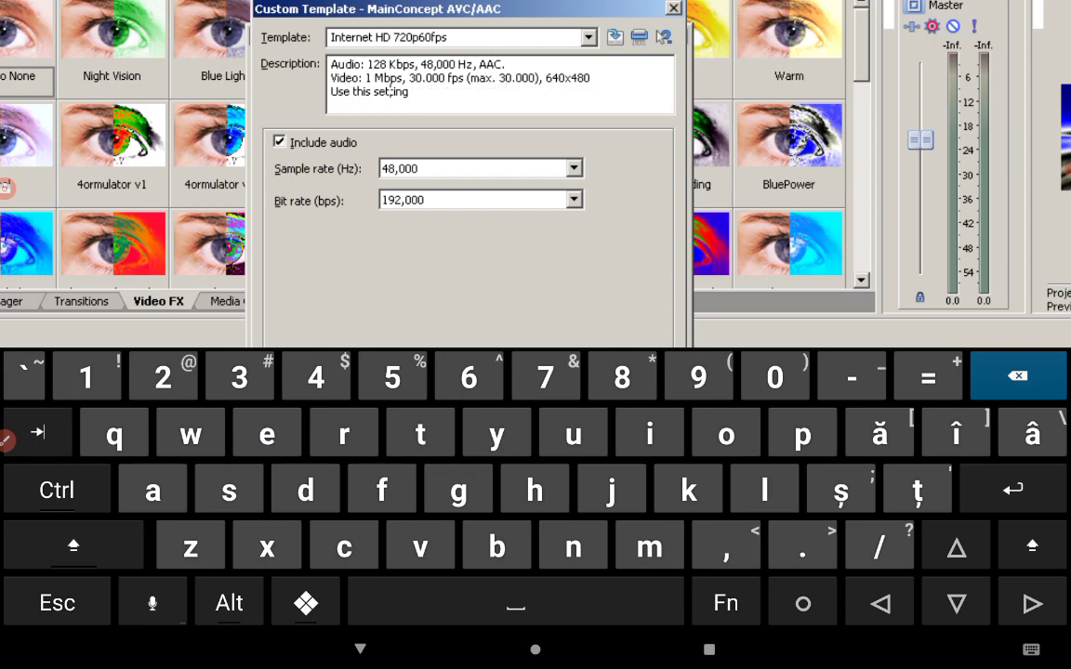
key(BackSpace)
key(BackSpace)
key(BackSpace)
key(ctrl+Left)
key(ctrl+Left)
key(ctrl+Left)
key(ctrl+Left)
key(ctrl+Left)
key(ctrl+Left)
key(ctrl+Left)
key(ctrl+Left)
key(ctrl+Left)
key(ctrl+Left)
key(ctrl+Left)
key(ctrl+a)
key(BackSpace)
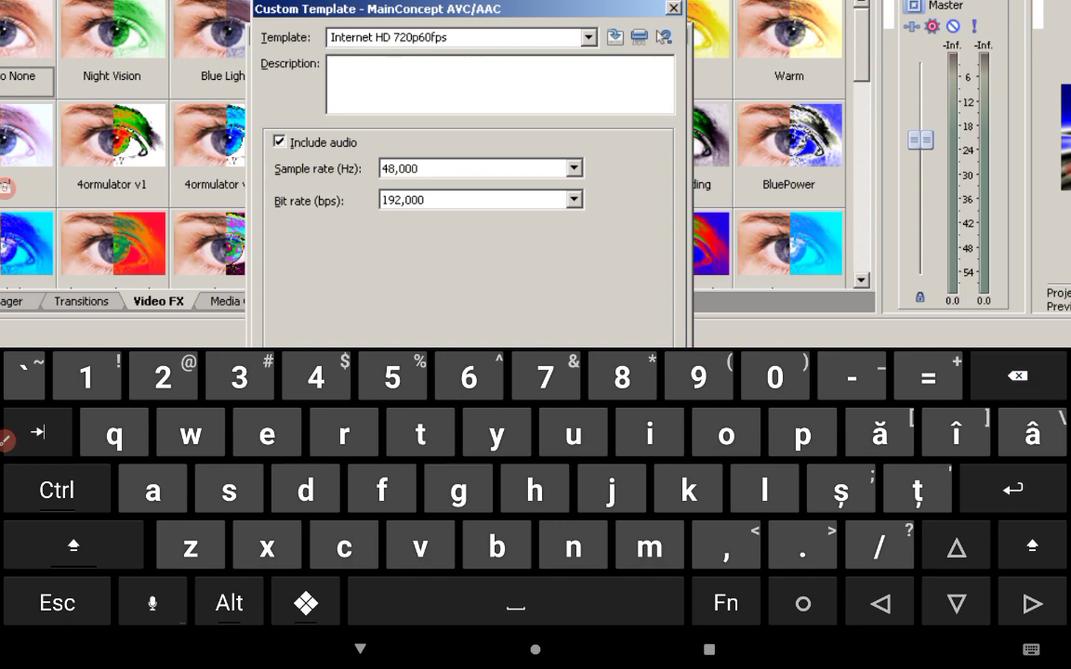
key(shift)
text(Au)
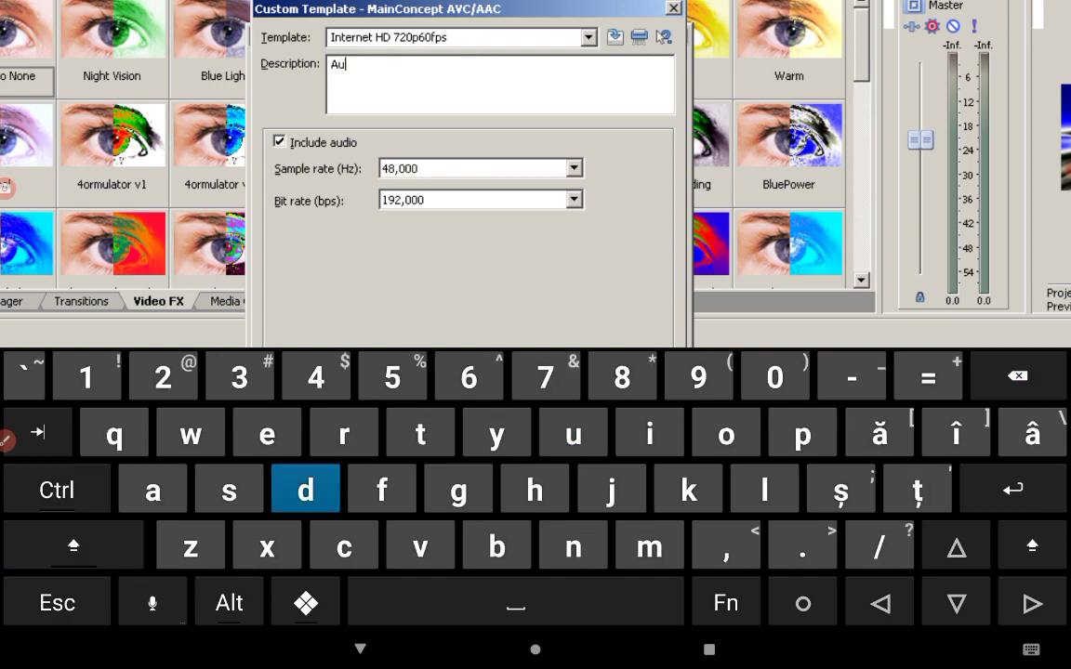
text(dio: )
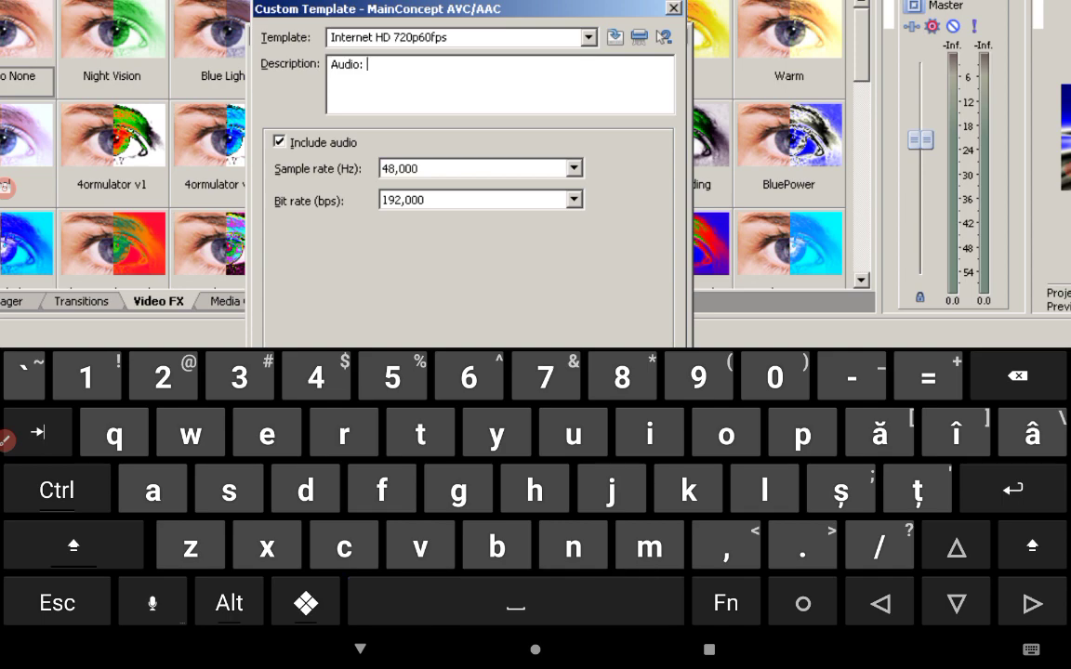
text(48.000)
text(H)
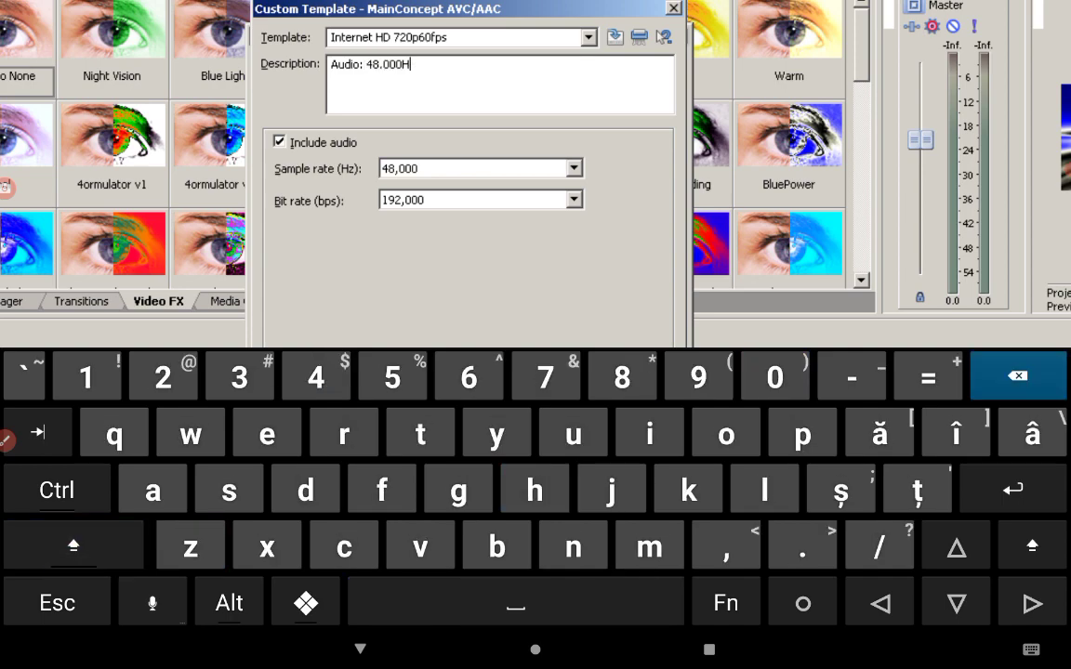
text(z)
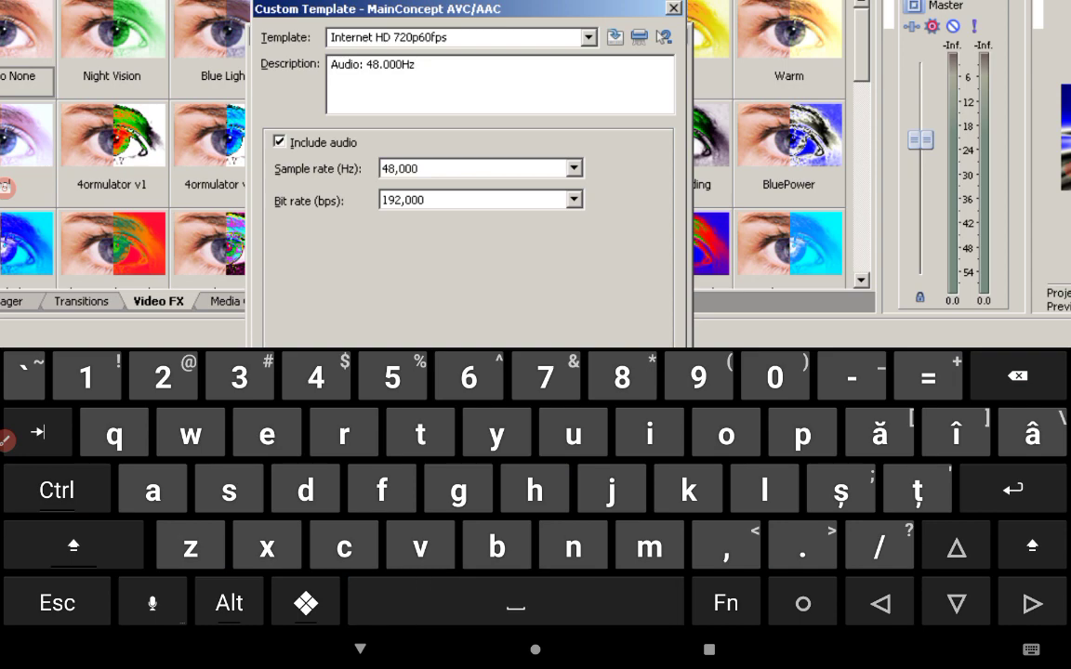
text( 192.000)
text(bps)
key(Return)
Reopen the custom template settings and review its Video and Audio tabs
click(361, 649)
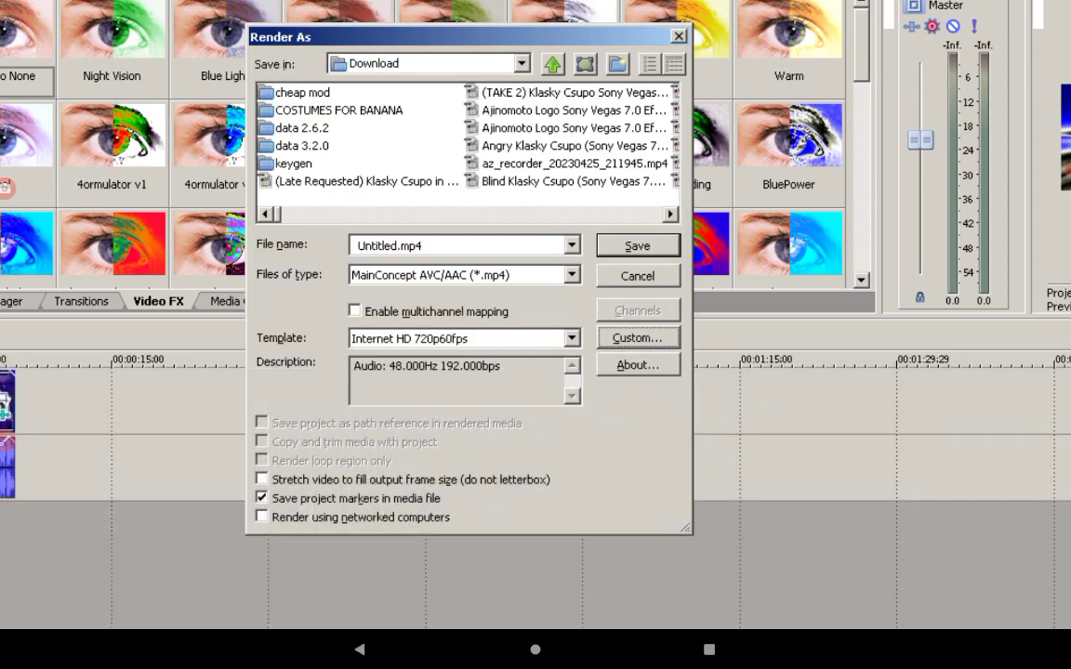
click(638, 338)
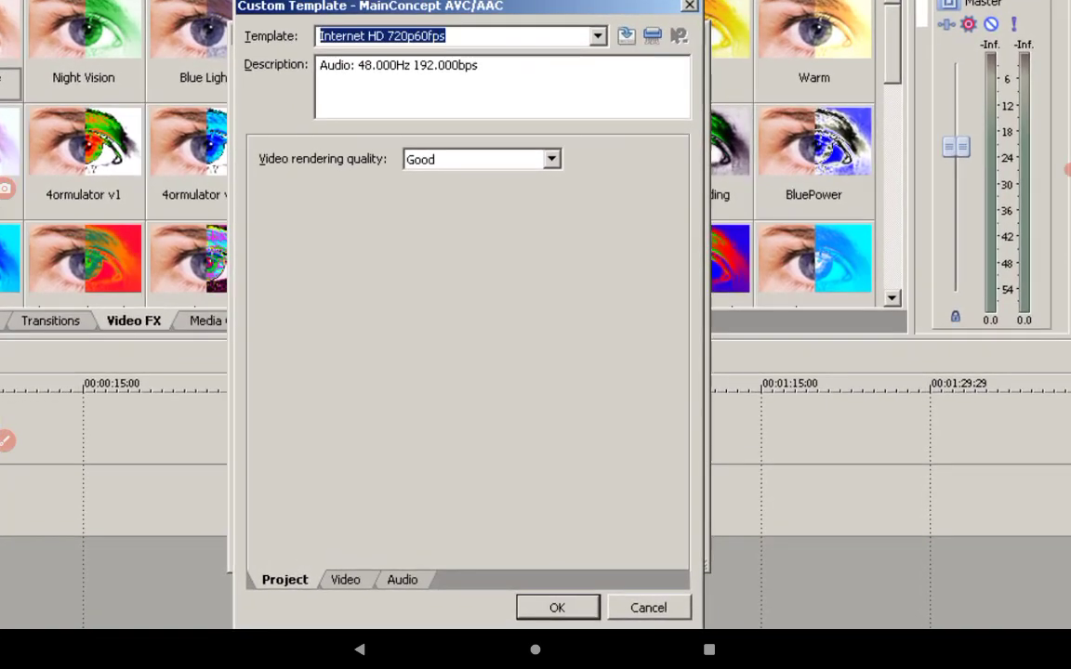
click(346, 580)
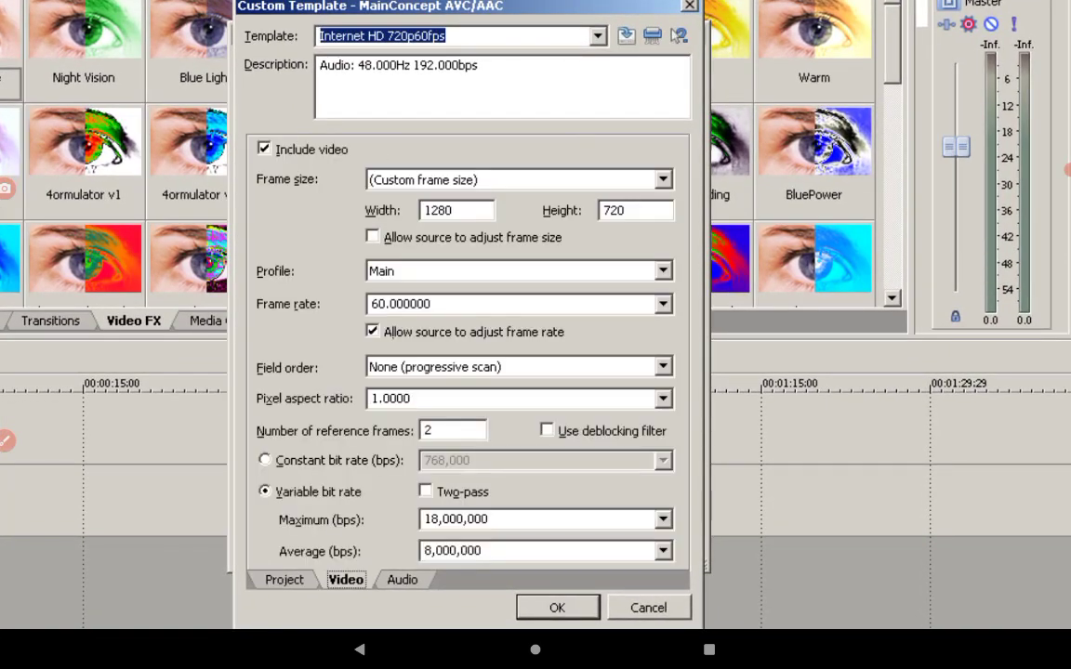
click(401, 579)
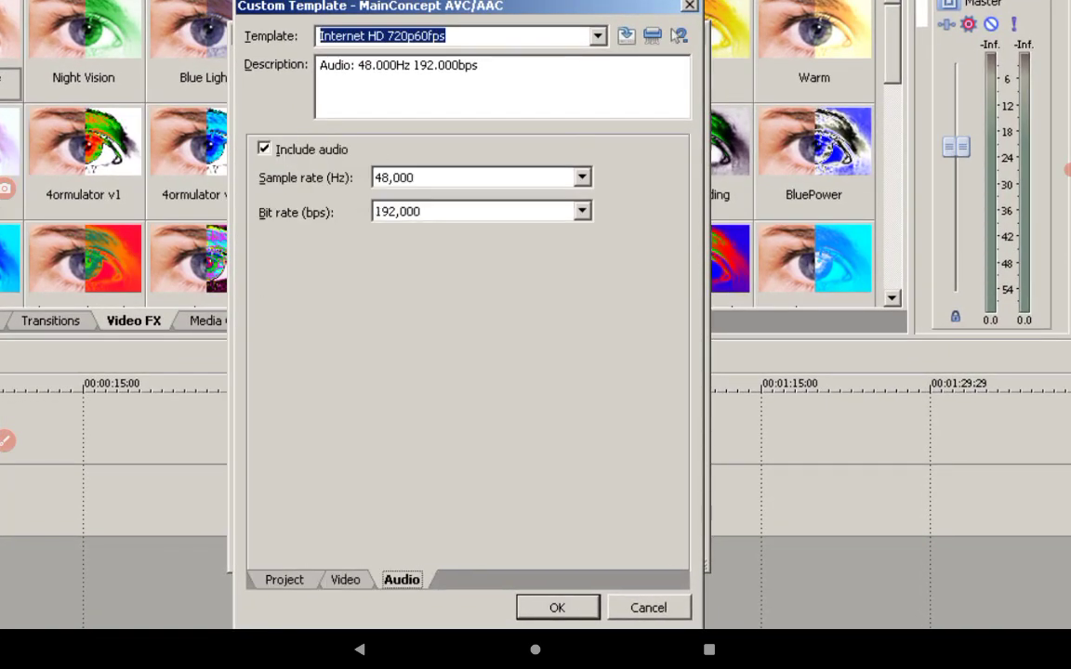
click(345, 579)
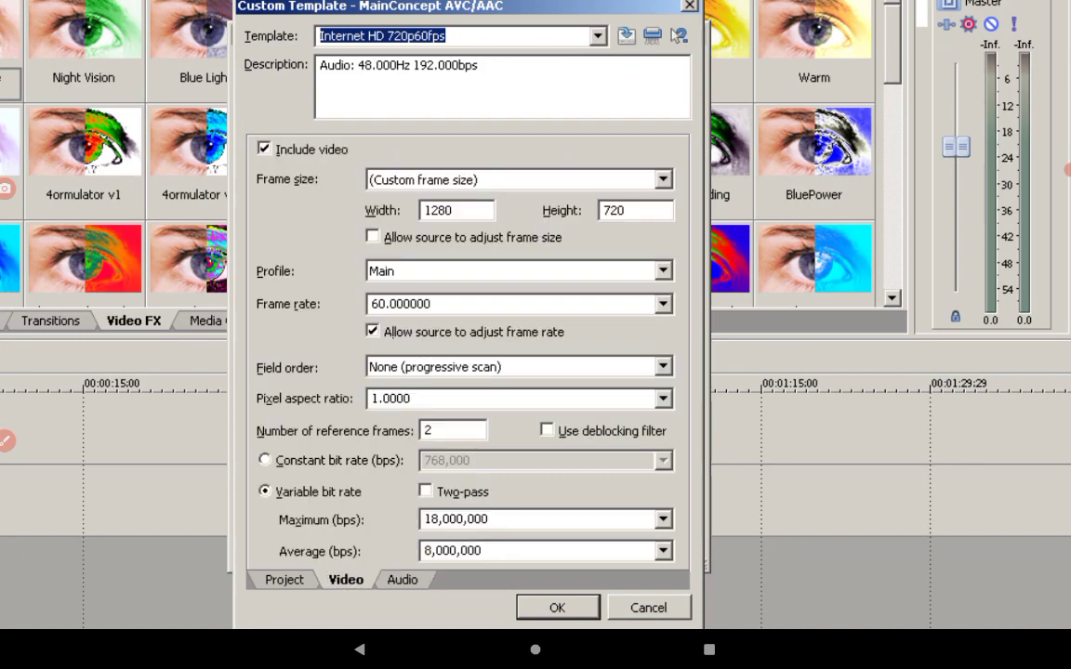
Save over the existing Internet HD 720p60fps template, confirming the overwrite
click(557, 607)
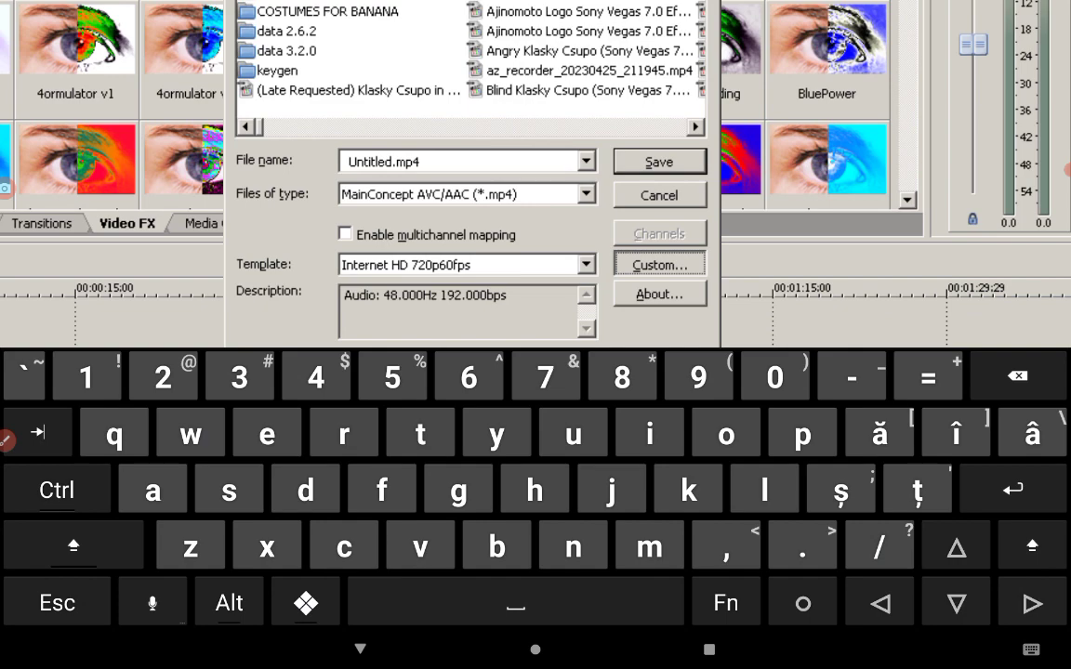
key(Return)
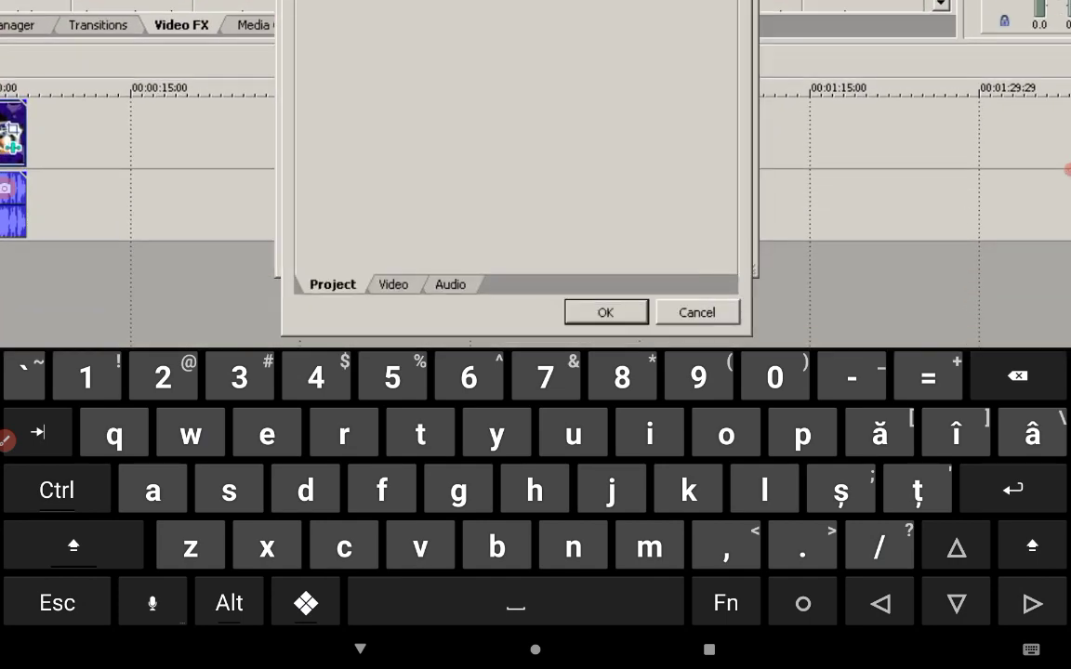
click(393, 285)
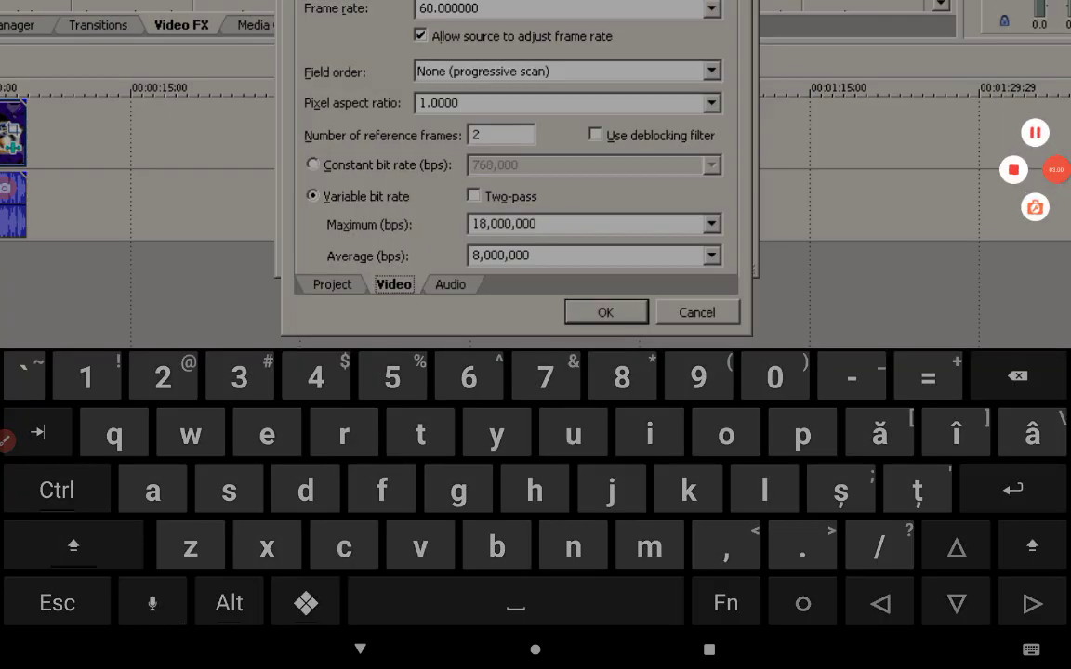
click(359, 649)
click(683, 99)
click(496, 423)
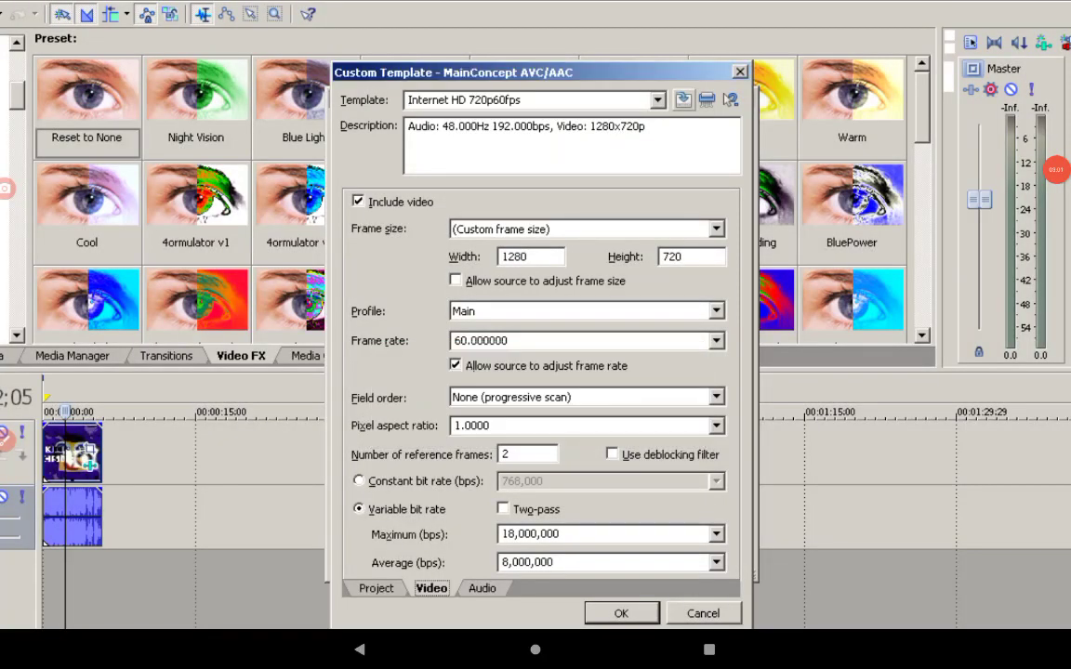
Replace Untitled.mp4 with the name 'Klasky Csupo in BluePower (Sony Vegas 7.0 Version)'
click(616, 528)
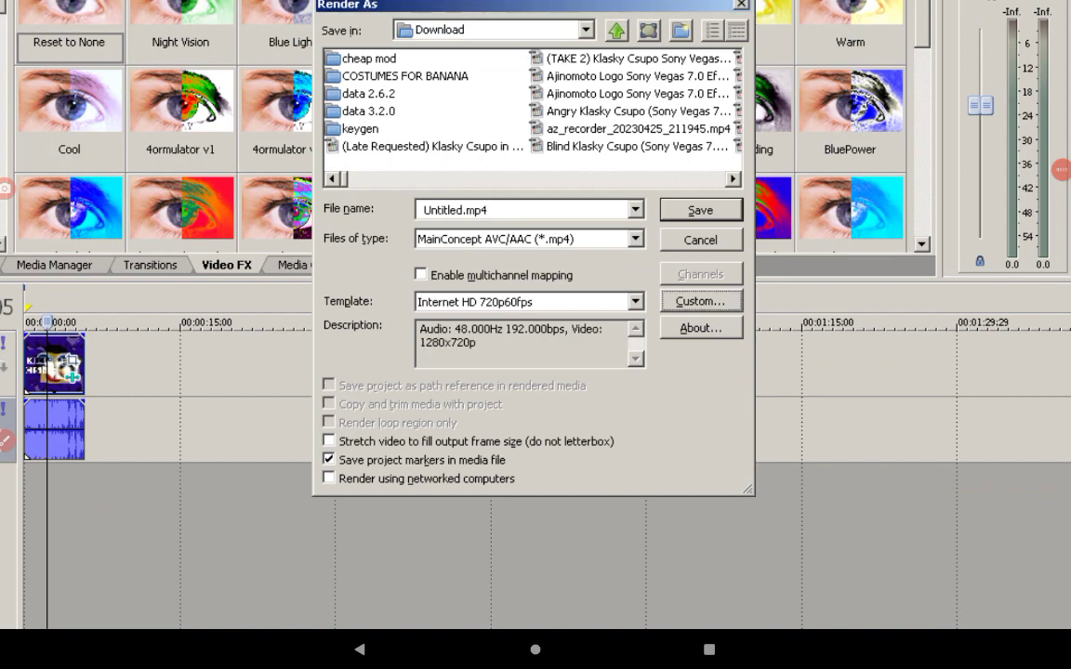
double_click(455, 210)
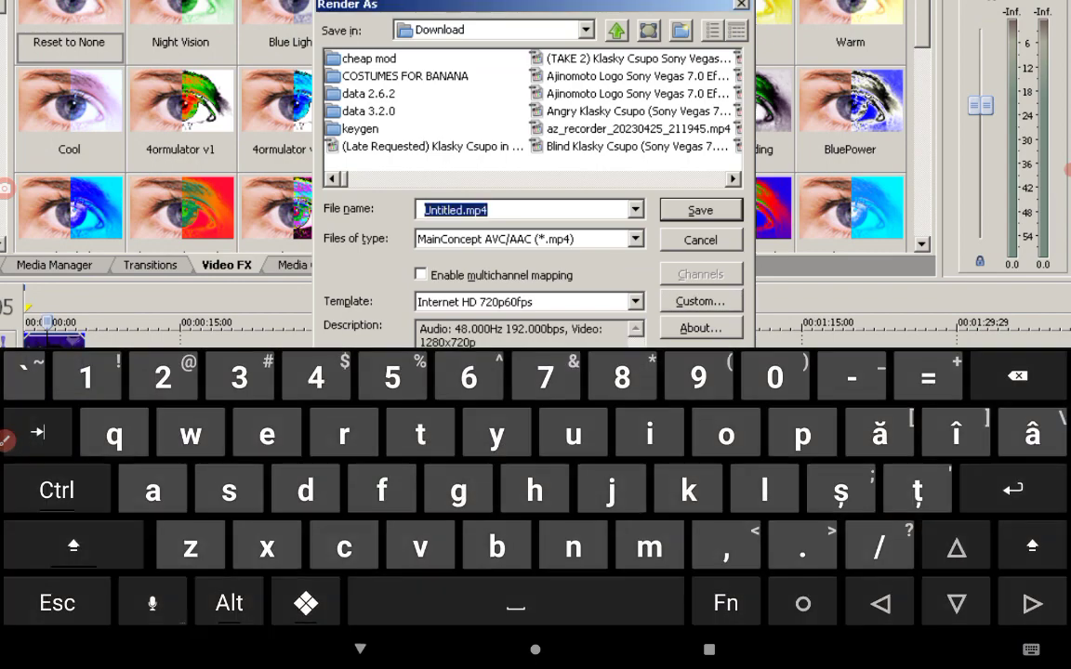
text(Klasky Cs)
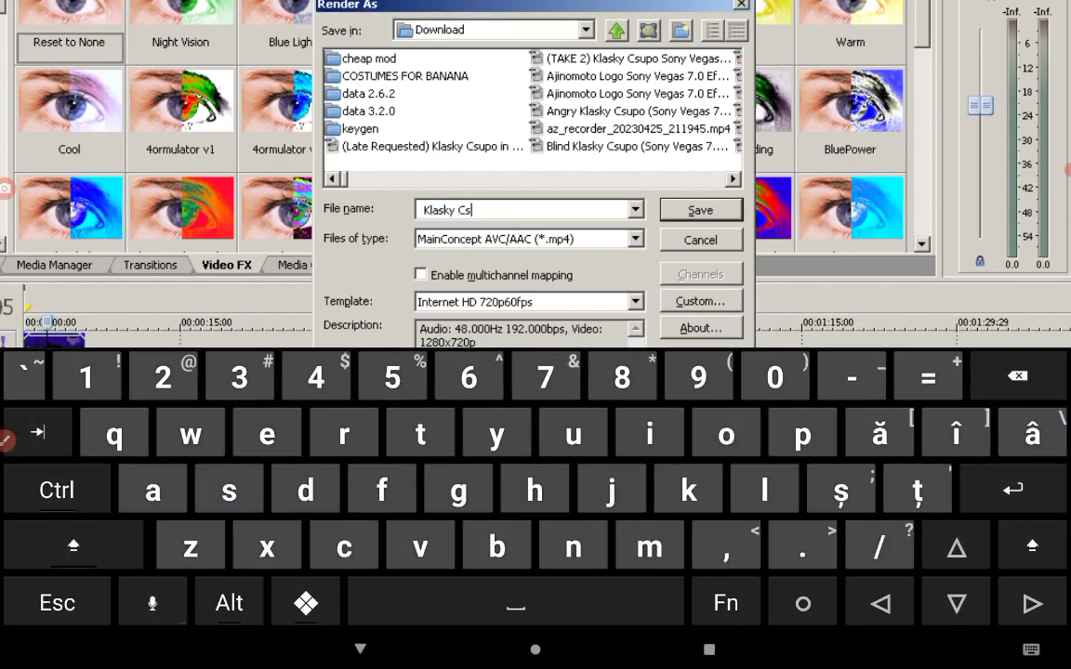
text(upo in Blue)
text(Power ()
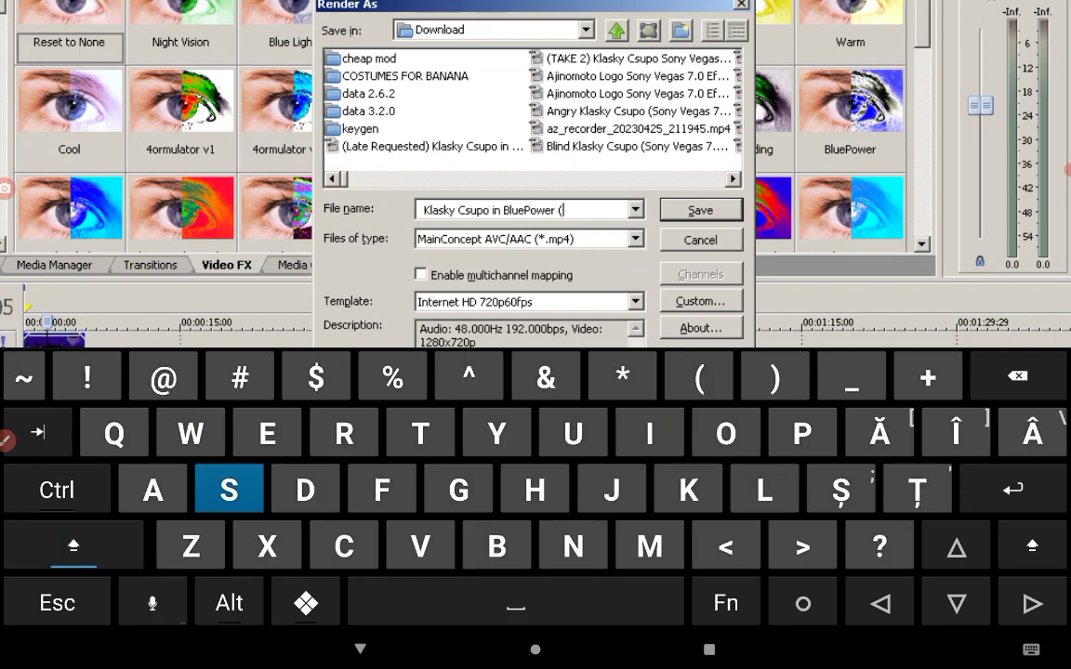
text(Sony Vegas)
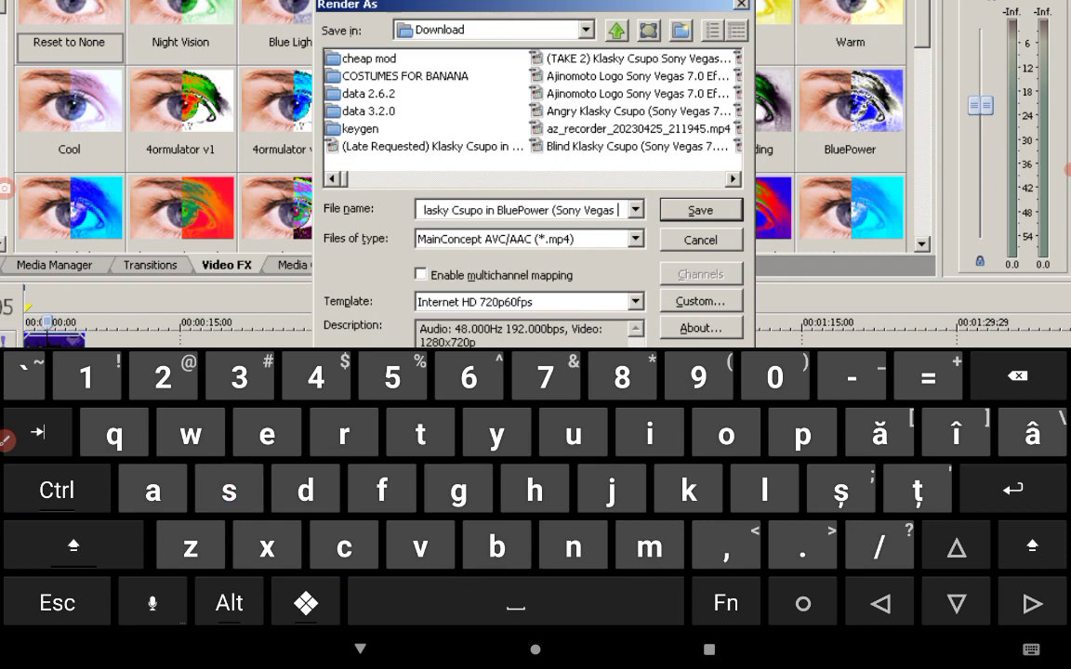
text( 7.0 V)
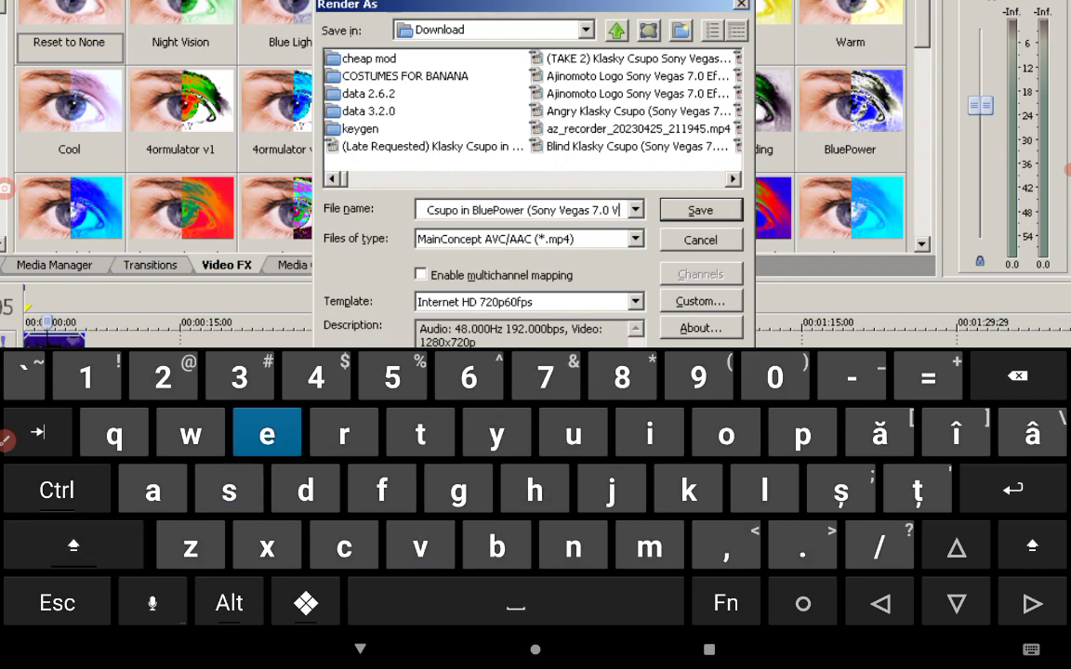
text(ersion))
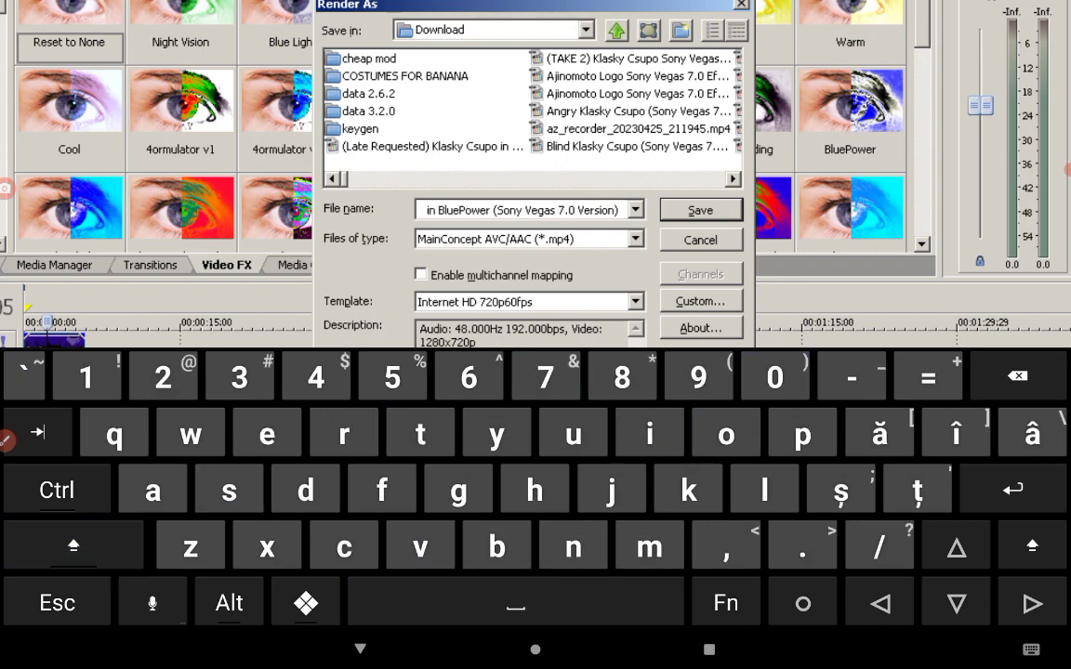
Start rendering 'Klasky Csupo in BluePower (Sony Vegas 7.0 Version).mp4'
key(Return)
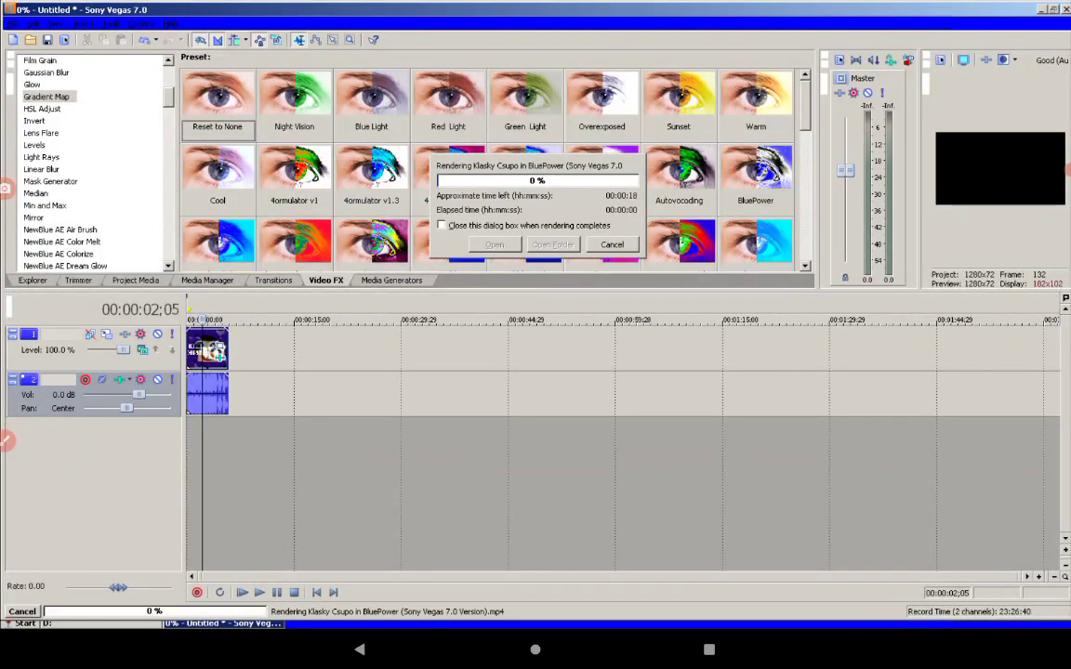